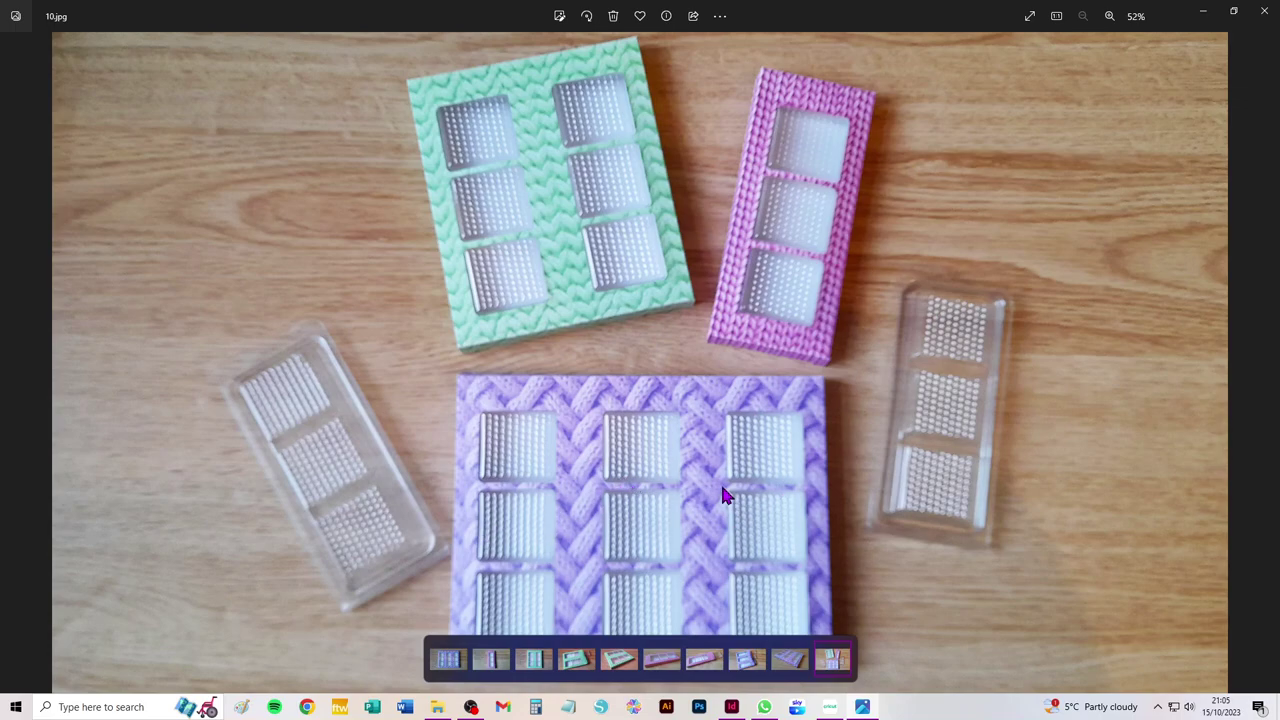
# Step: Step back through photos 9, 8, 7, 6 and 5 to 4.jpg, the green box with trays
pyautogui.click(789, 660)
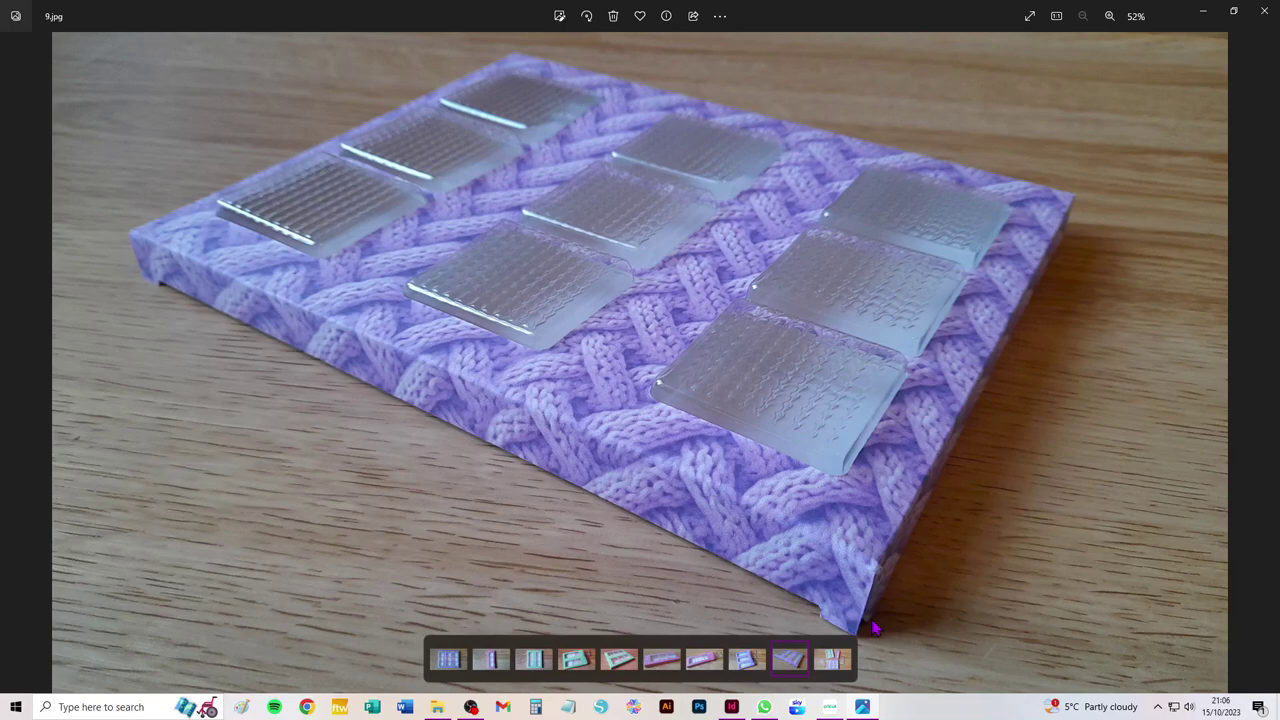
pyautogui.click(750, 654)
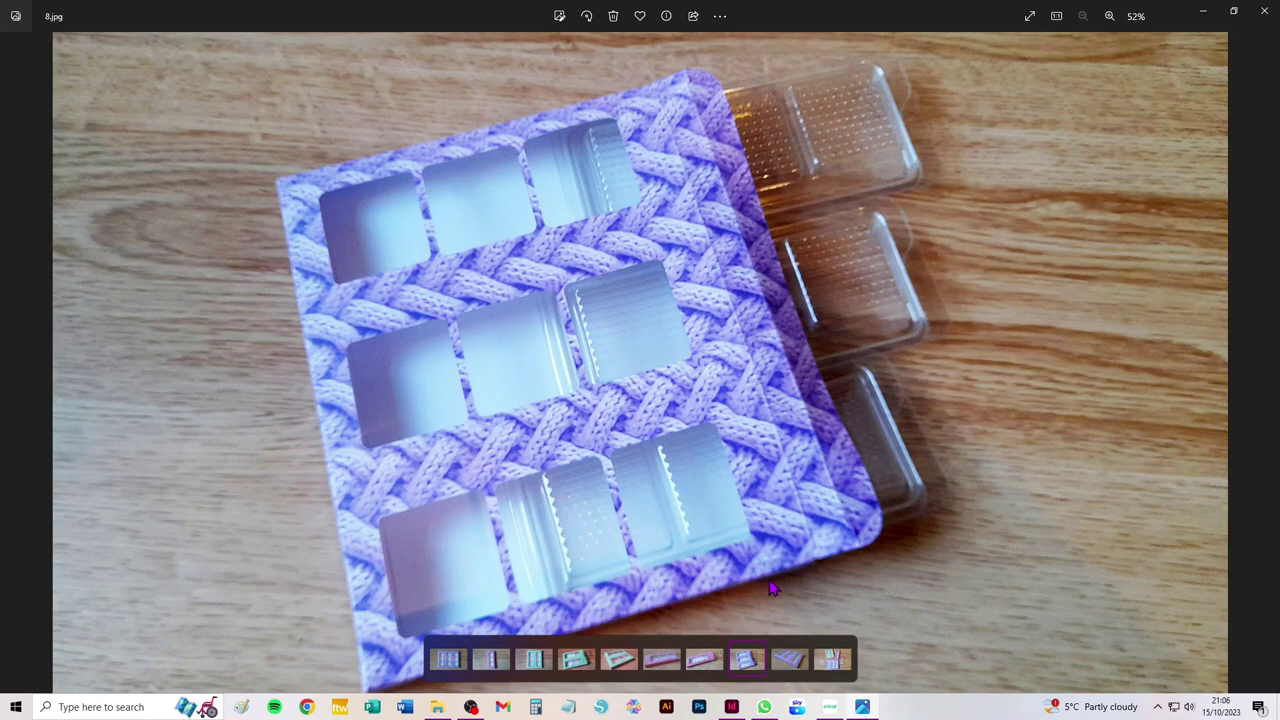
pyautogui.click(704, 662)
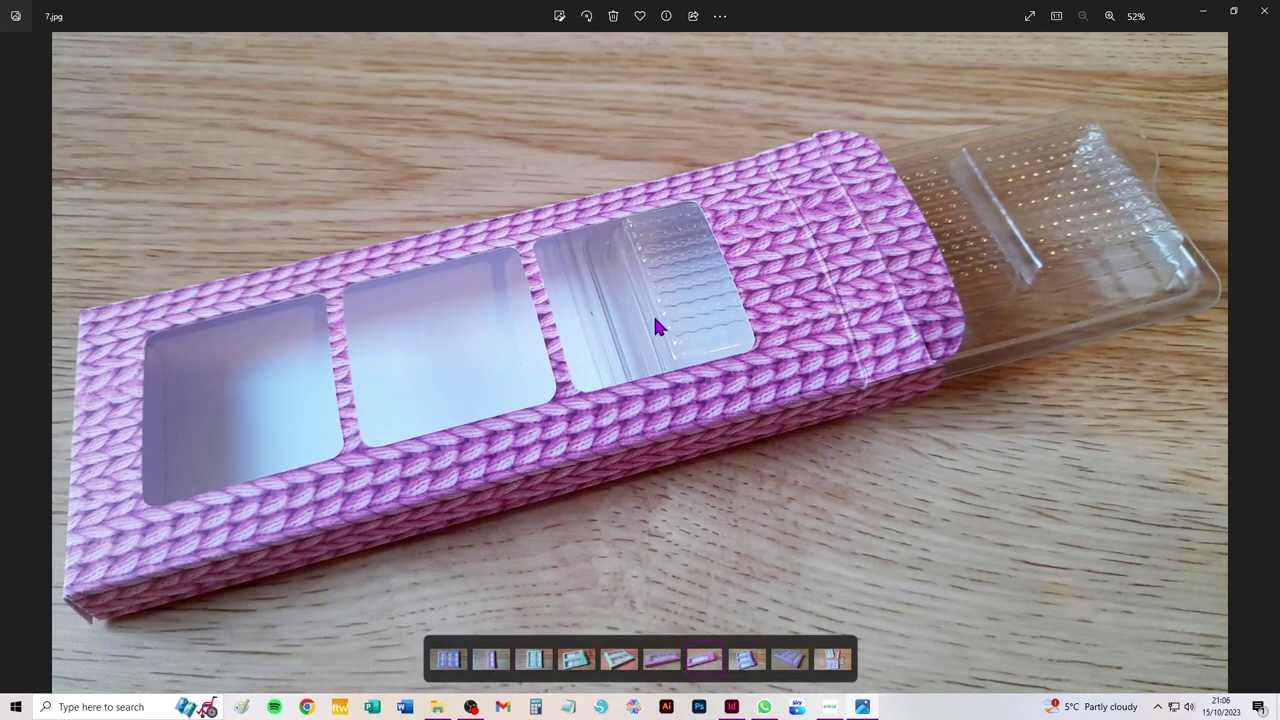
pyautogui.click(661, 660)
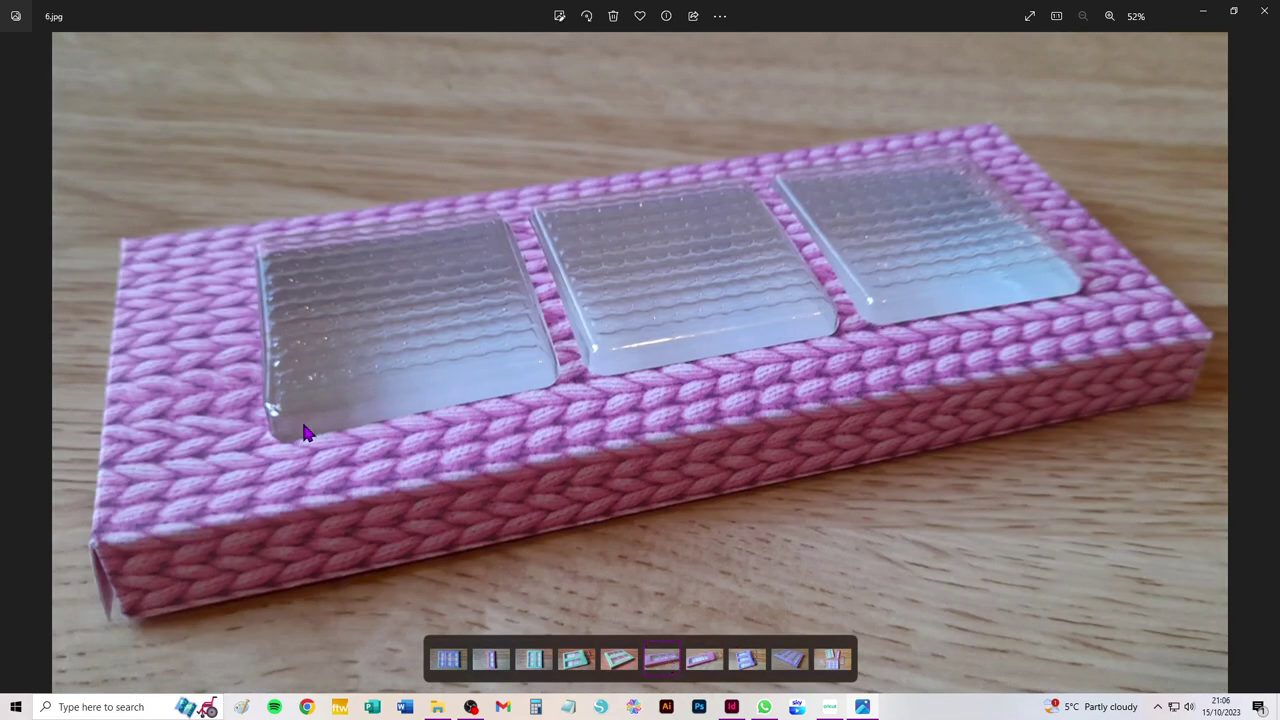
pyautogui.click(619, 662)
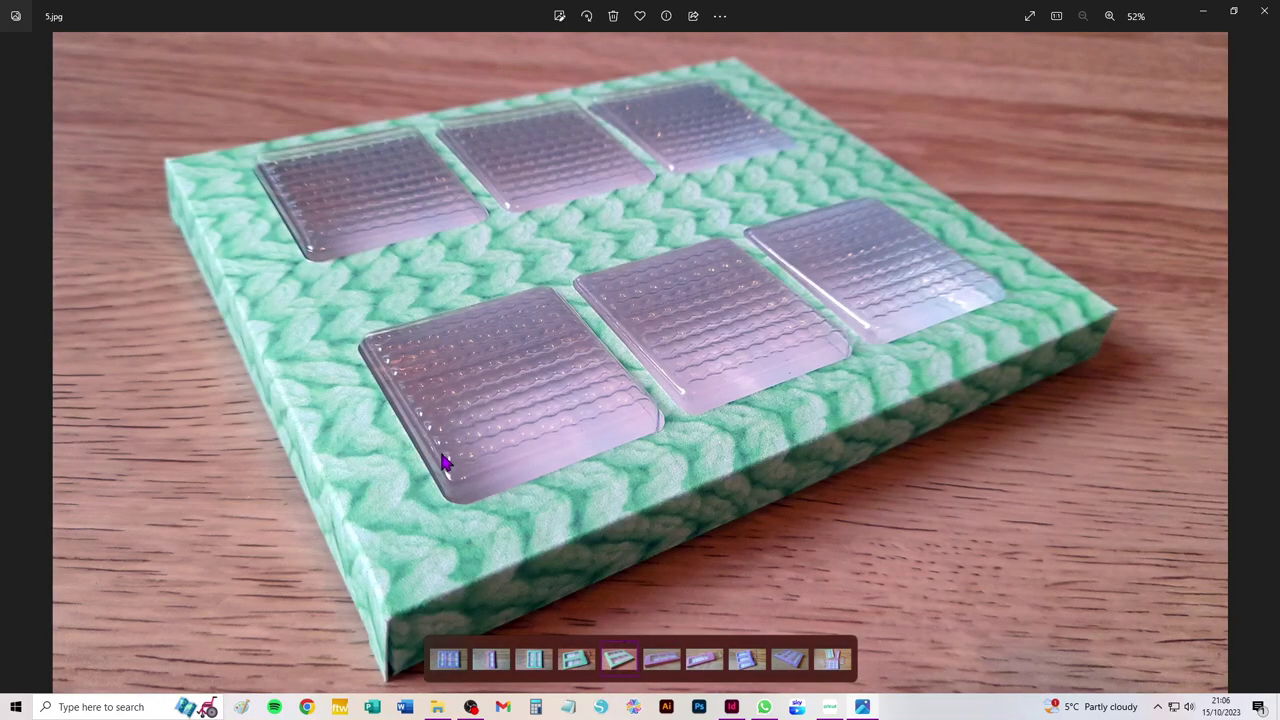
pyautogui.click(578, 663)
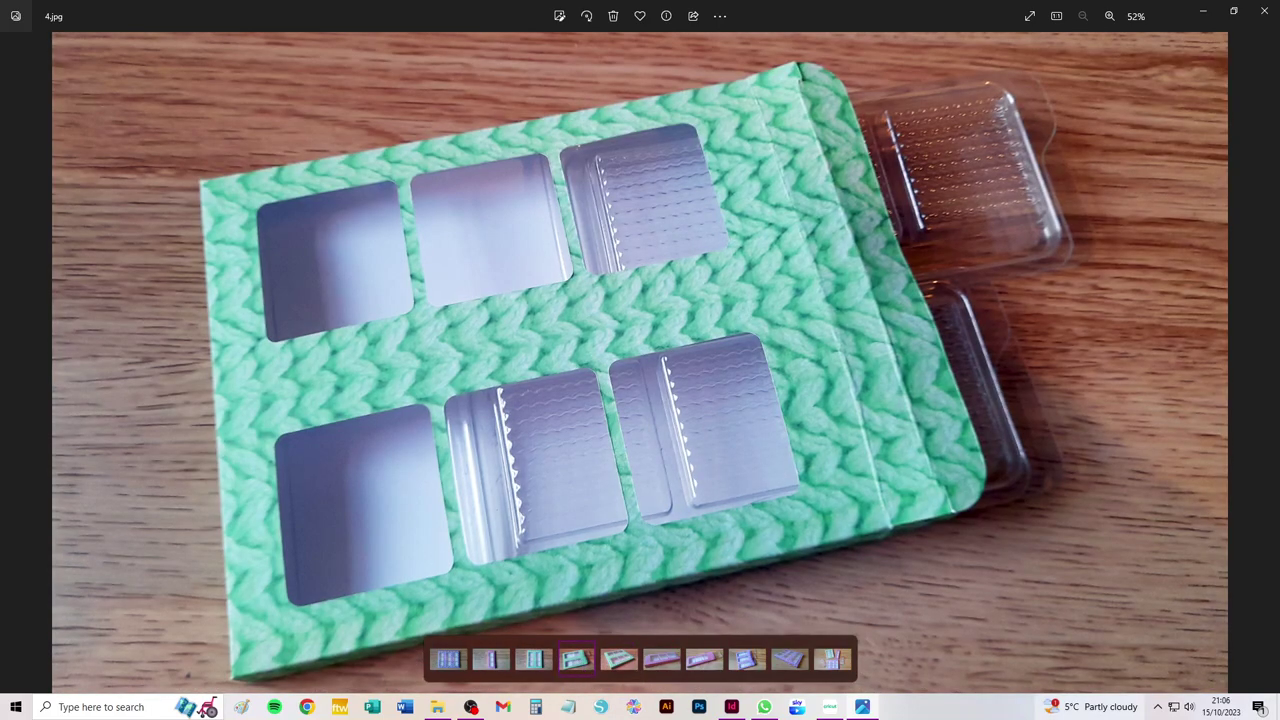
# Step: Add the single clamshell box design from Recent Uploads to the Cricut canvas
pyautogui.click(829, 707)
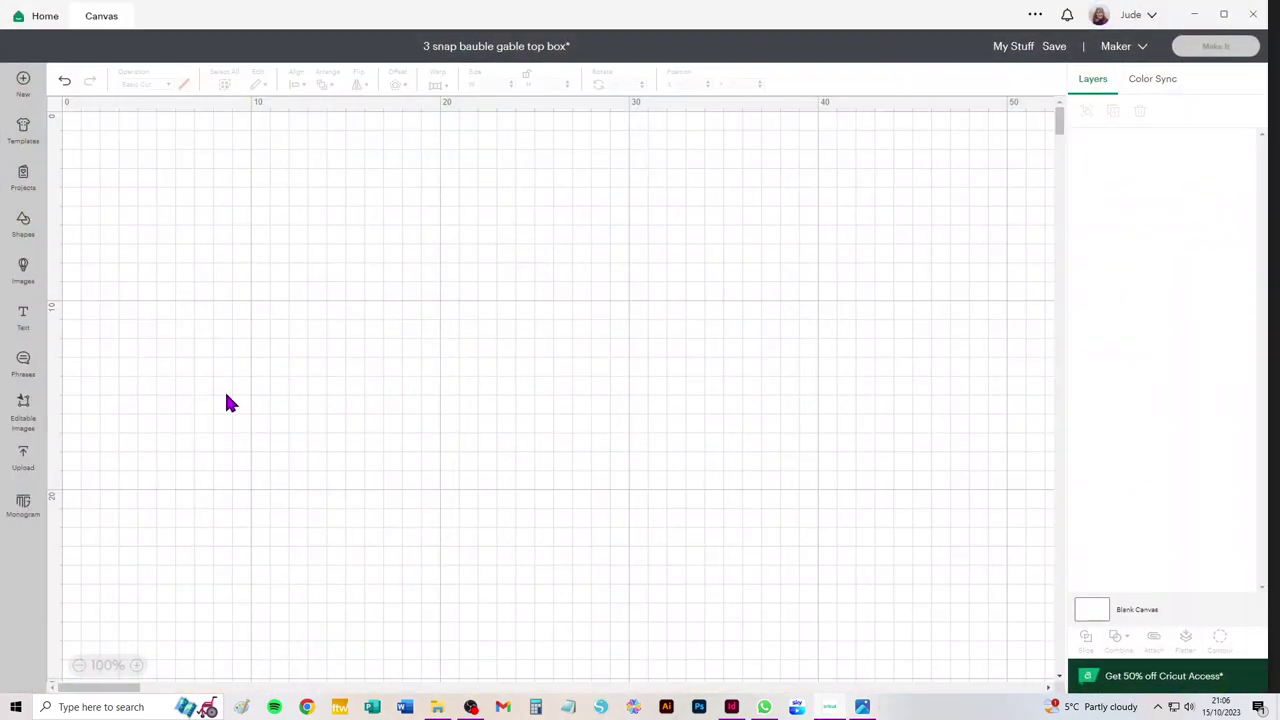
pyautogui.click(23, 458)
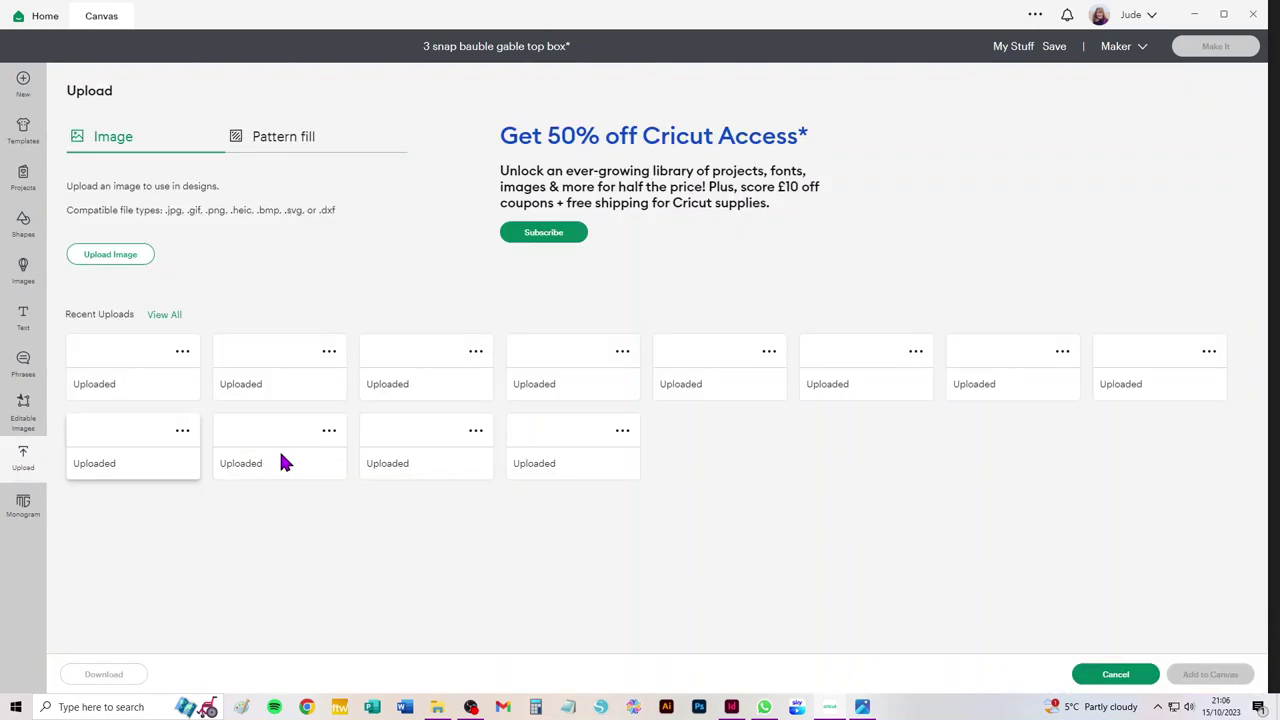
pyautogui.click(128, 600)
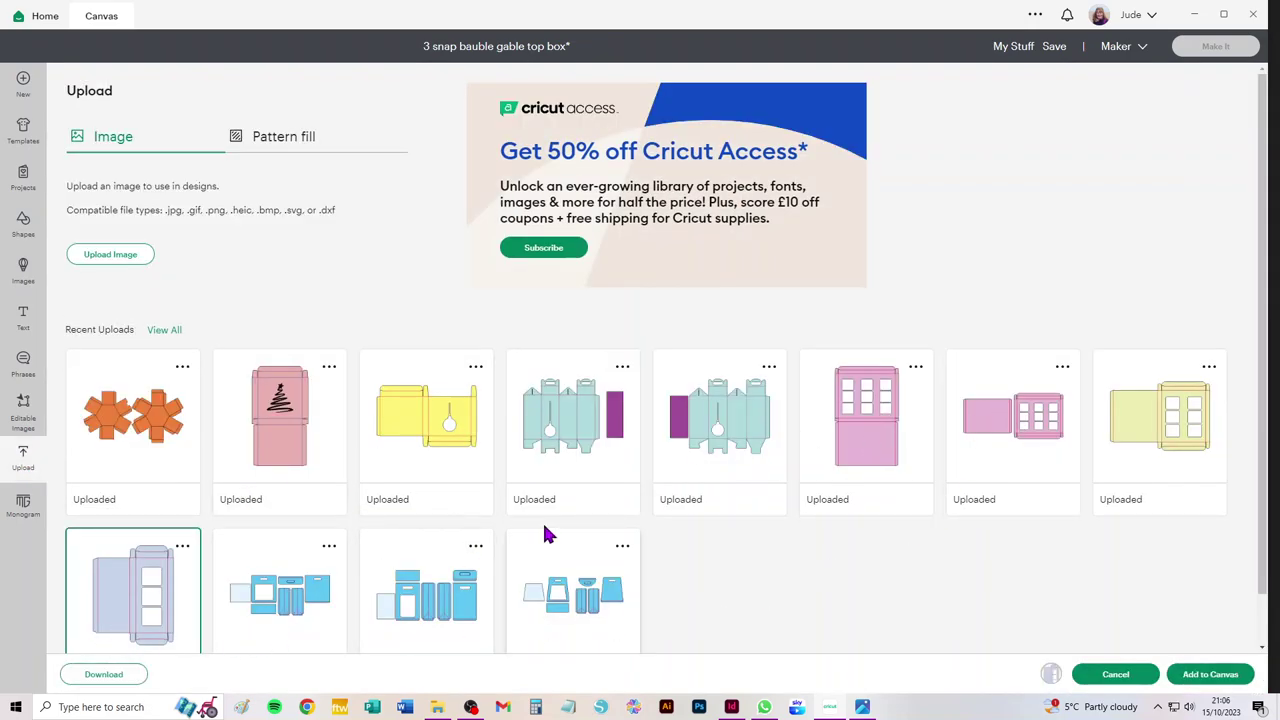
pyautogui.click(1215, 674)
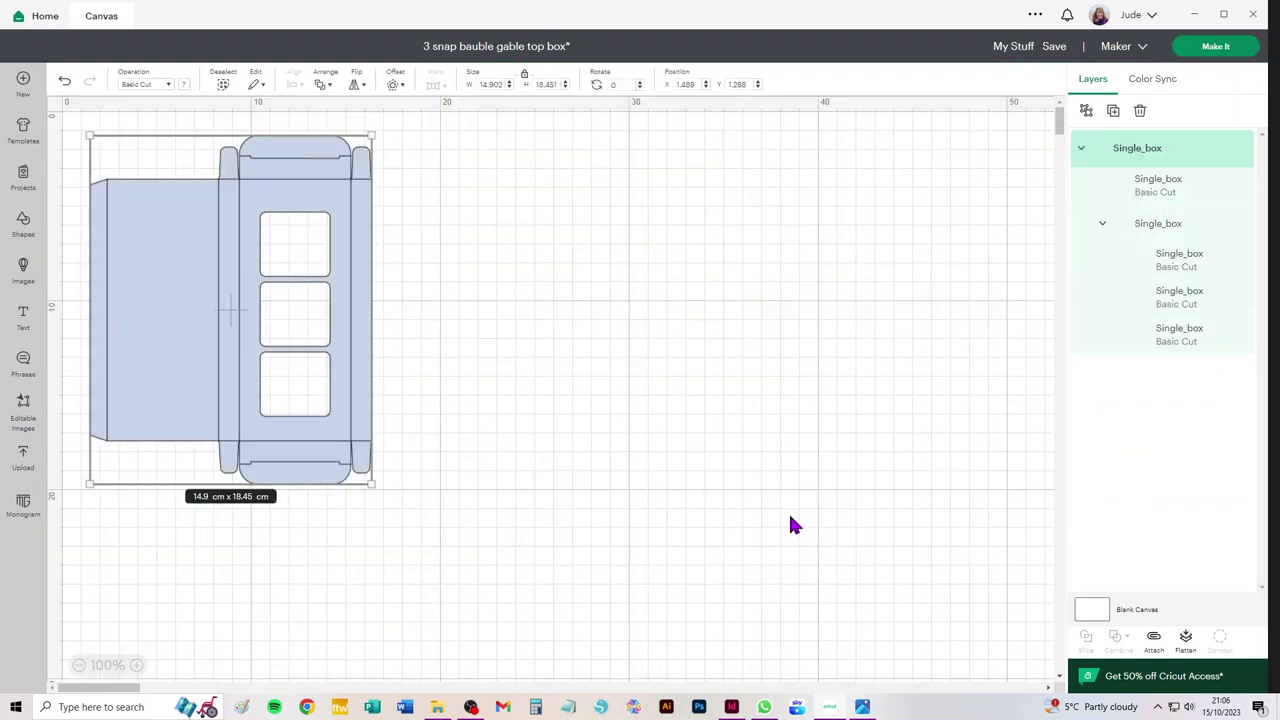
# Step: Move the box toward the canvas centre and select its fold-line layer
pyautogui.scroll(2, 453, 366)
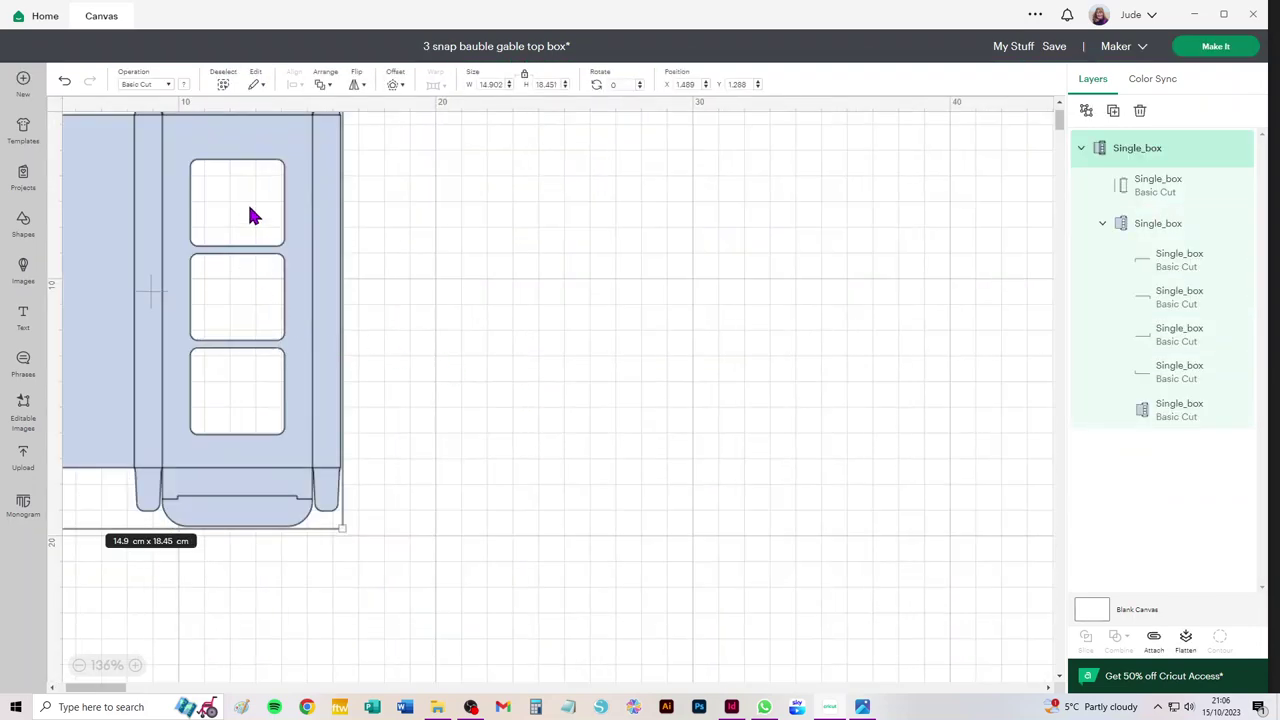
pyautogui.moveTo(309, 134); pyautogui.dragTo(680, 253)
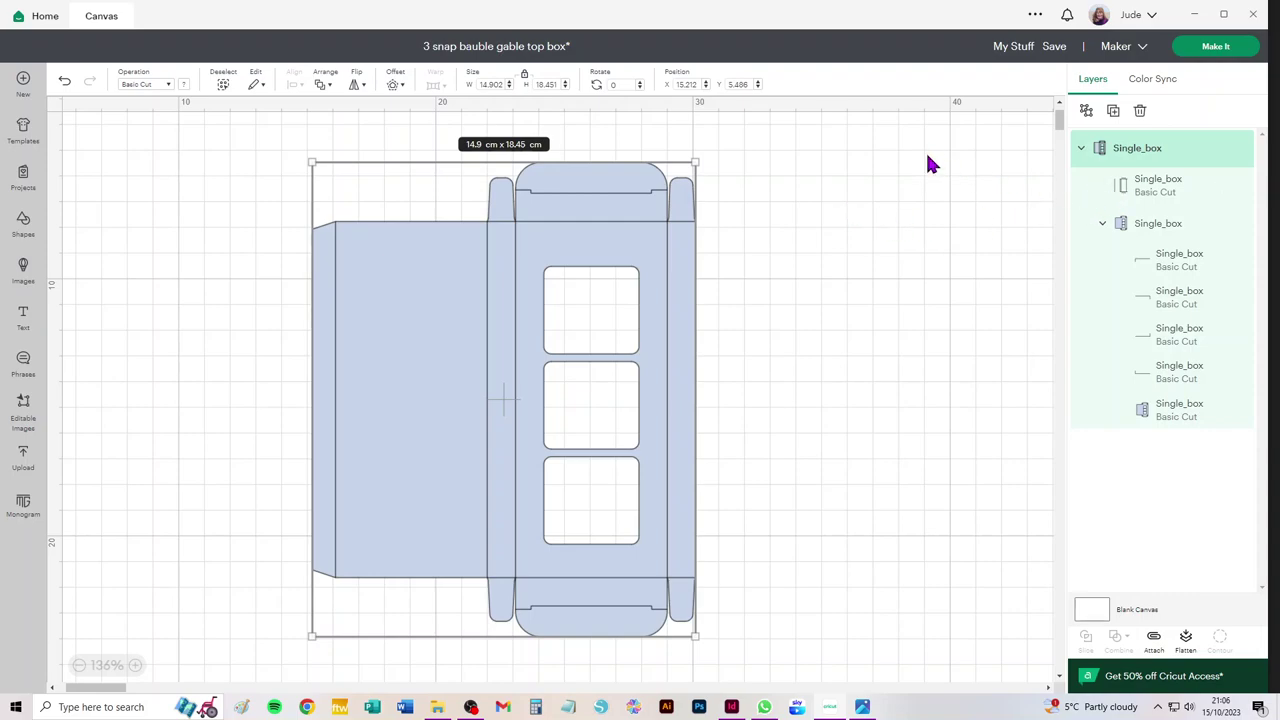
pyautogui.click(1192, 190)
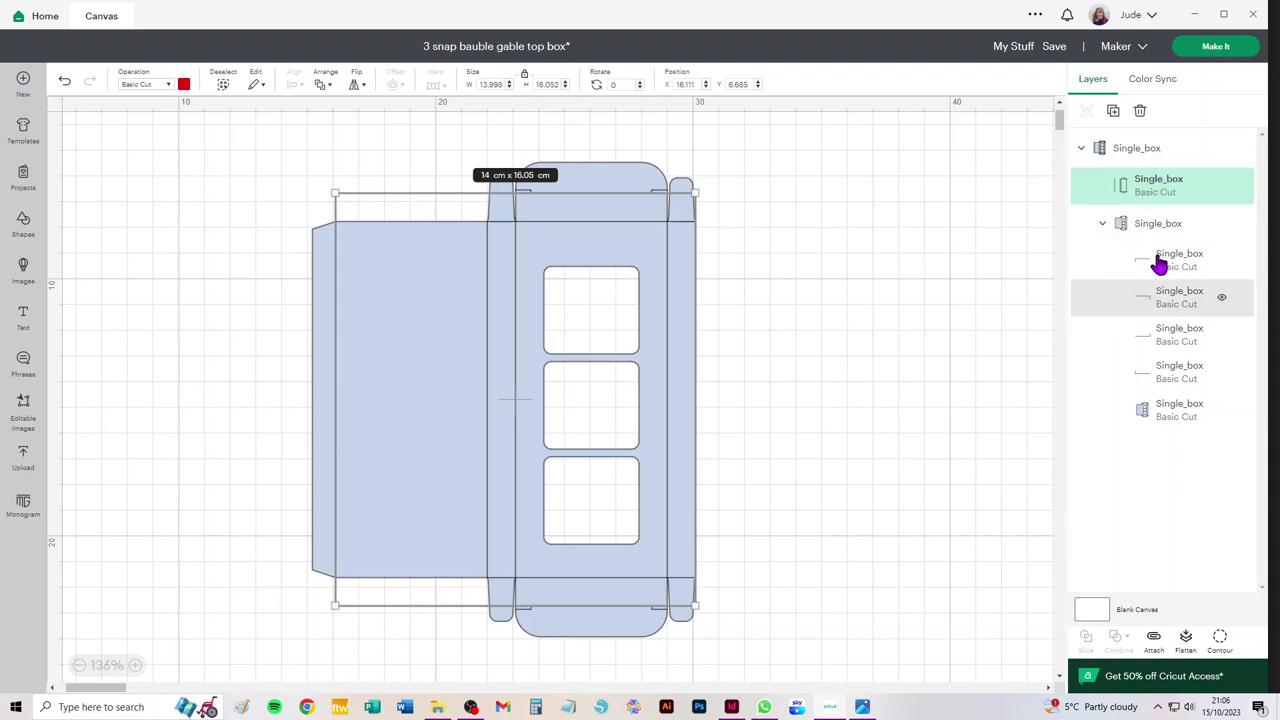
# Step: Switch the Single_box fold-line layer's operation to Score so the folds appear dashed
pyautogui.click(1101, 225)
pyautogui.click(1101, 226)
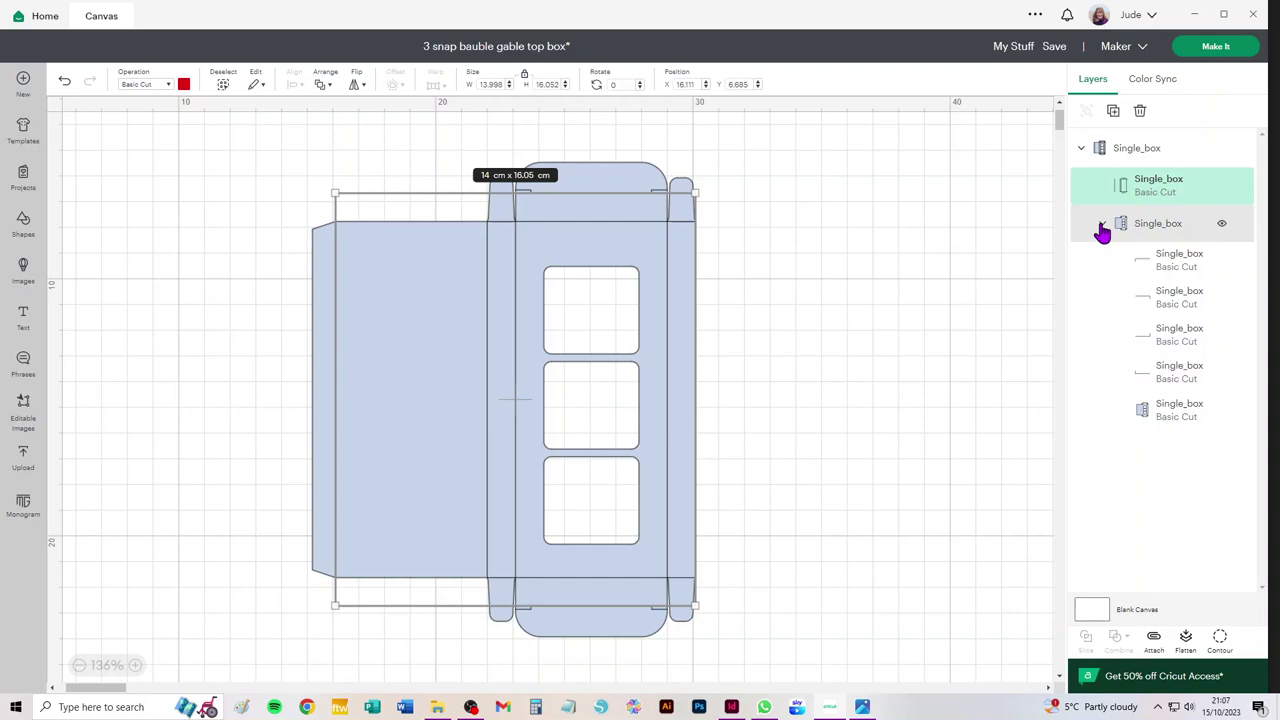
pyautogui.click(1101, 226)
pyautogui.click(1101, 226)
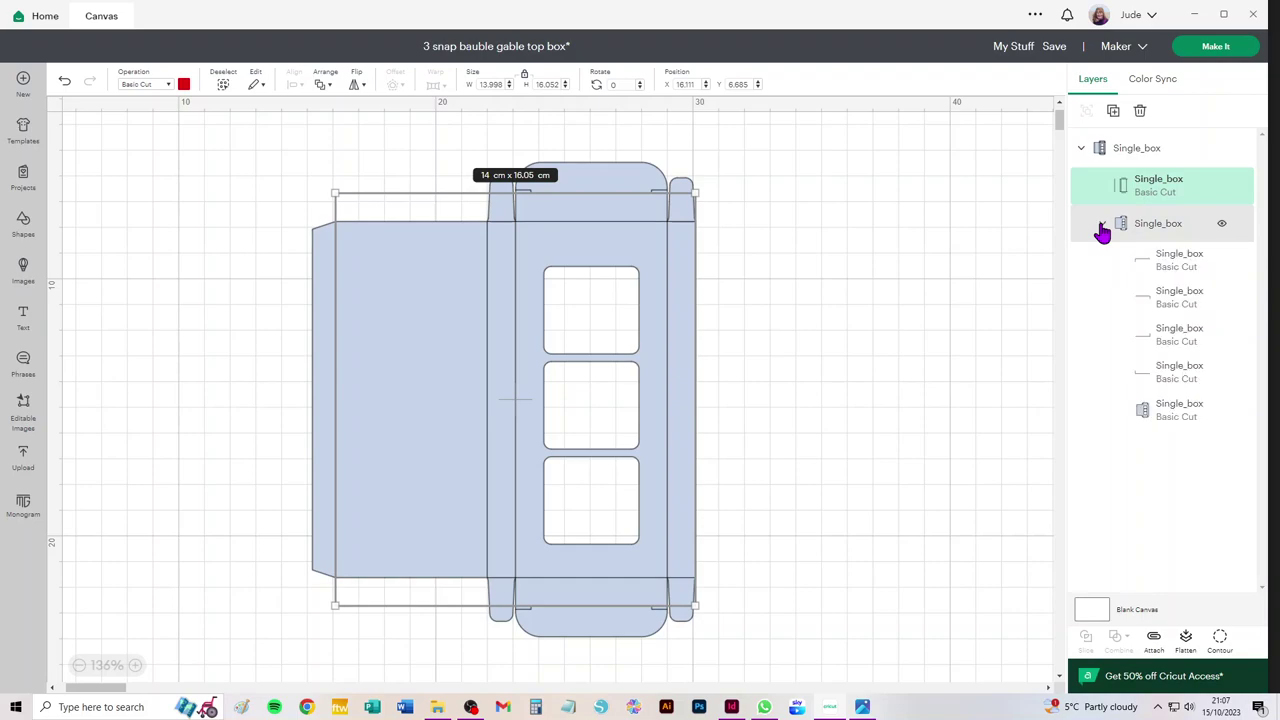
pyautogui.click(153, 88)
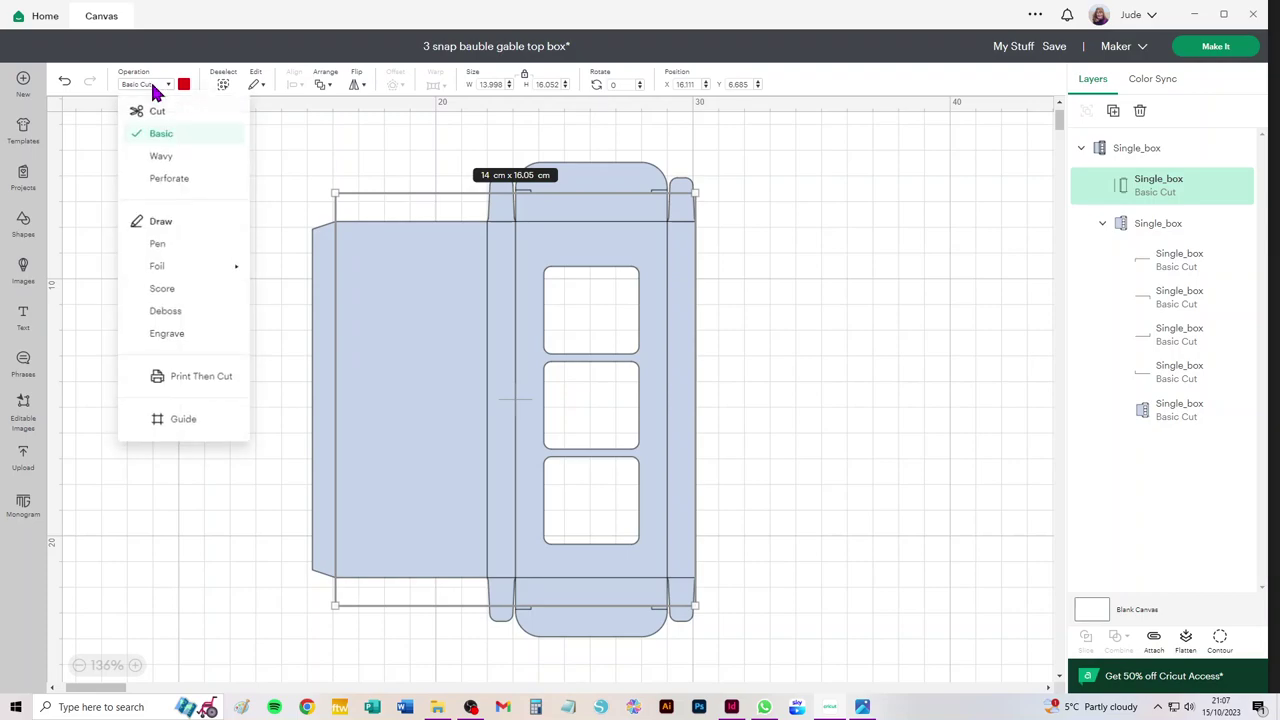
pyautogui.click(176, 293)
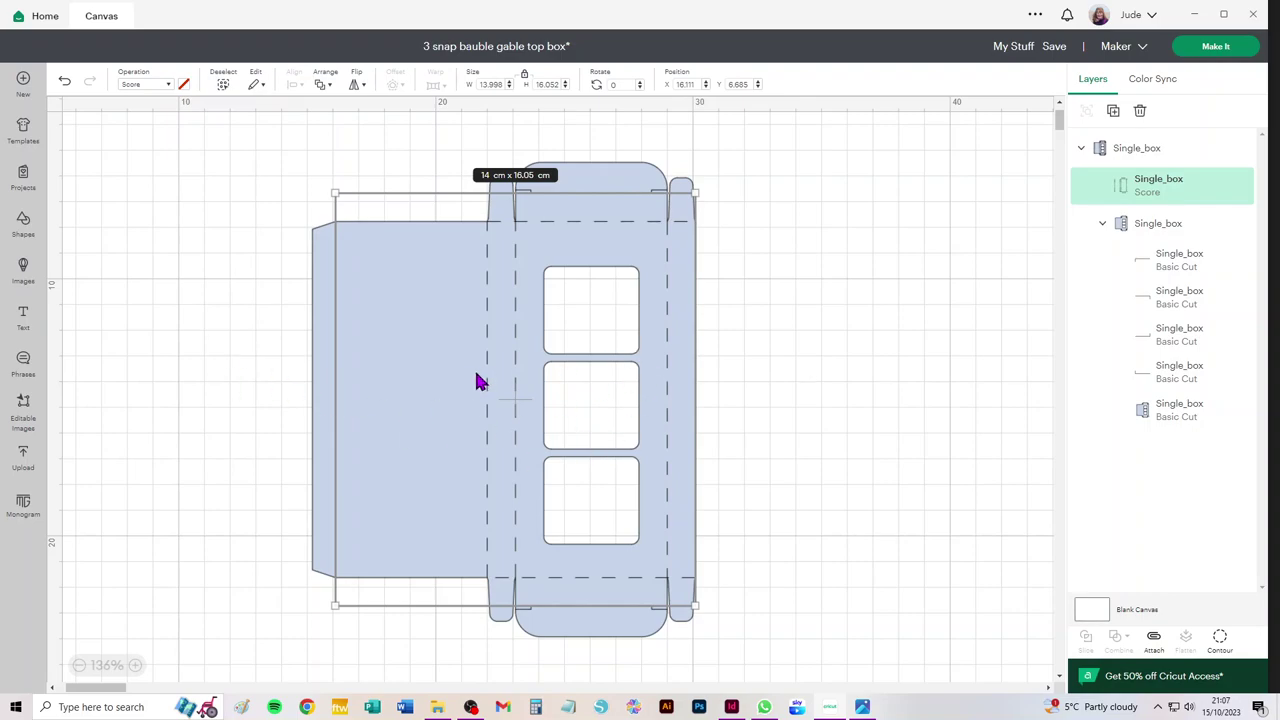
pyautogui.click(914, 173)
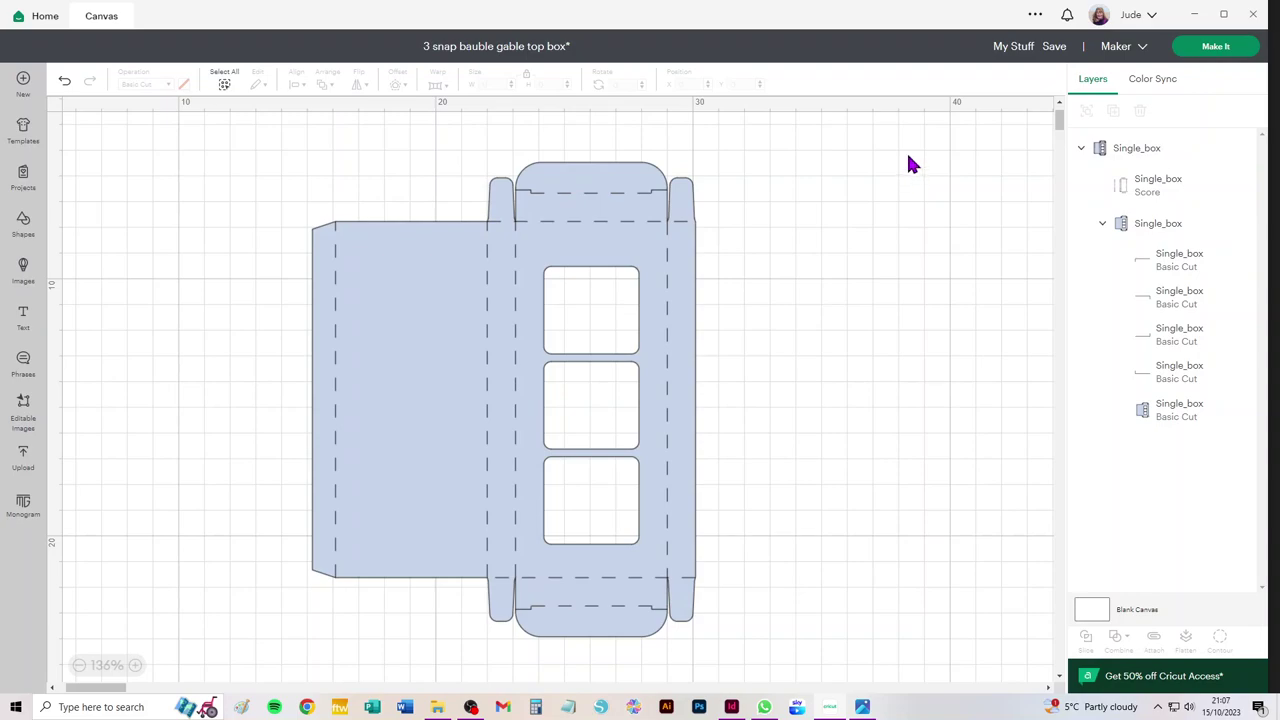
# Step: Select all layers of the Single_box design
pyautogui.click(1160, 150)
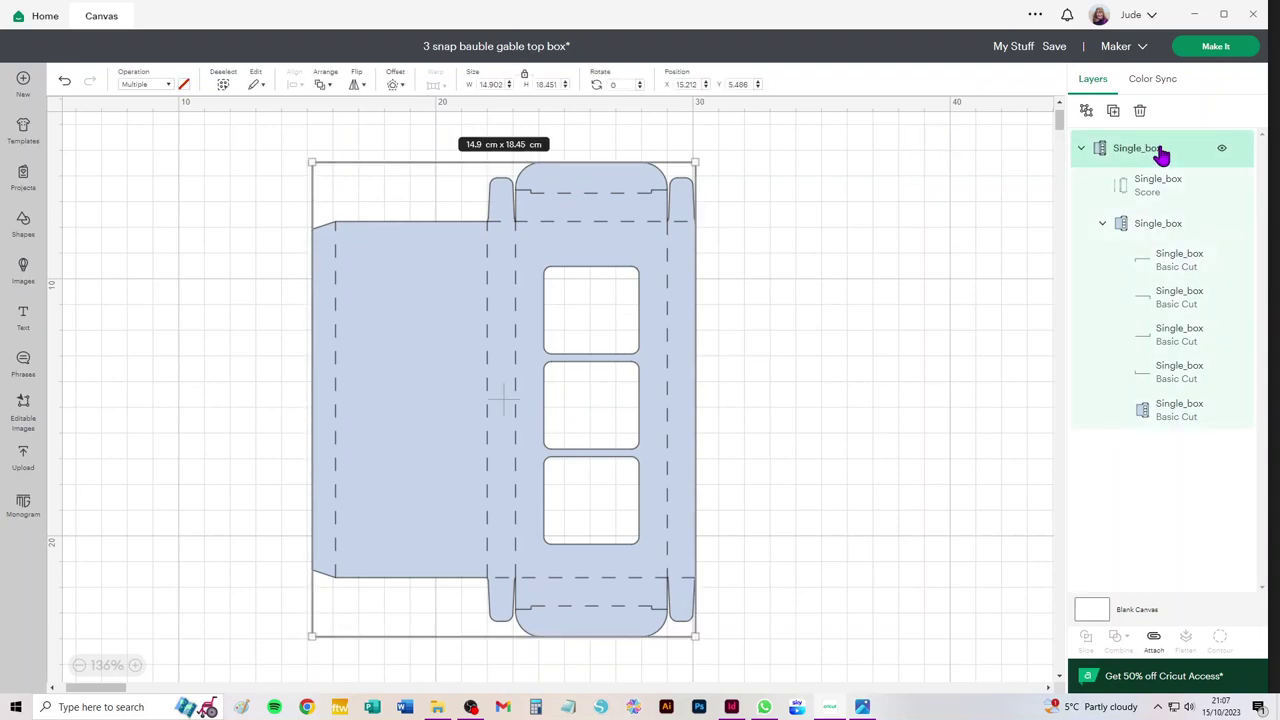
pyautogui.click(824, 169)
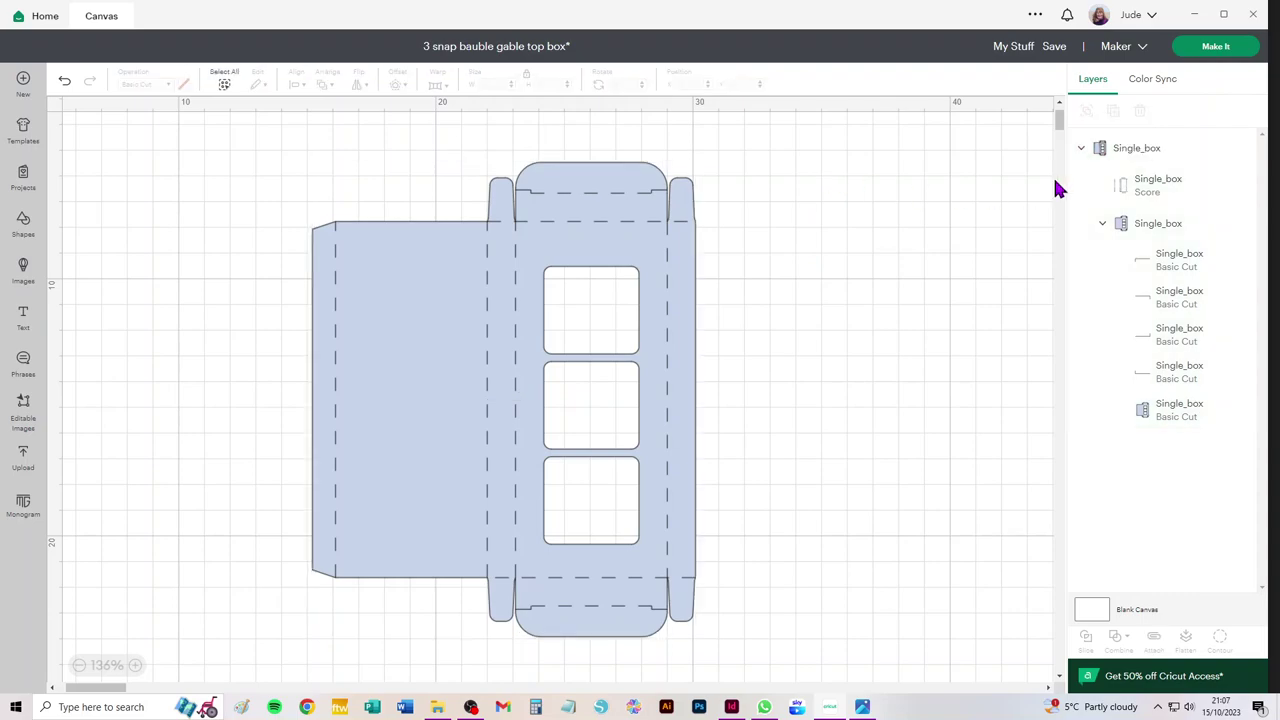
pyautogui.click(1136, 152)
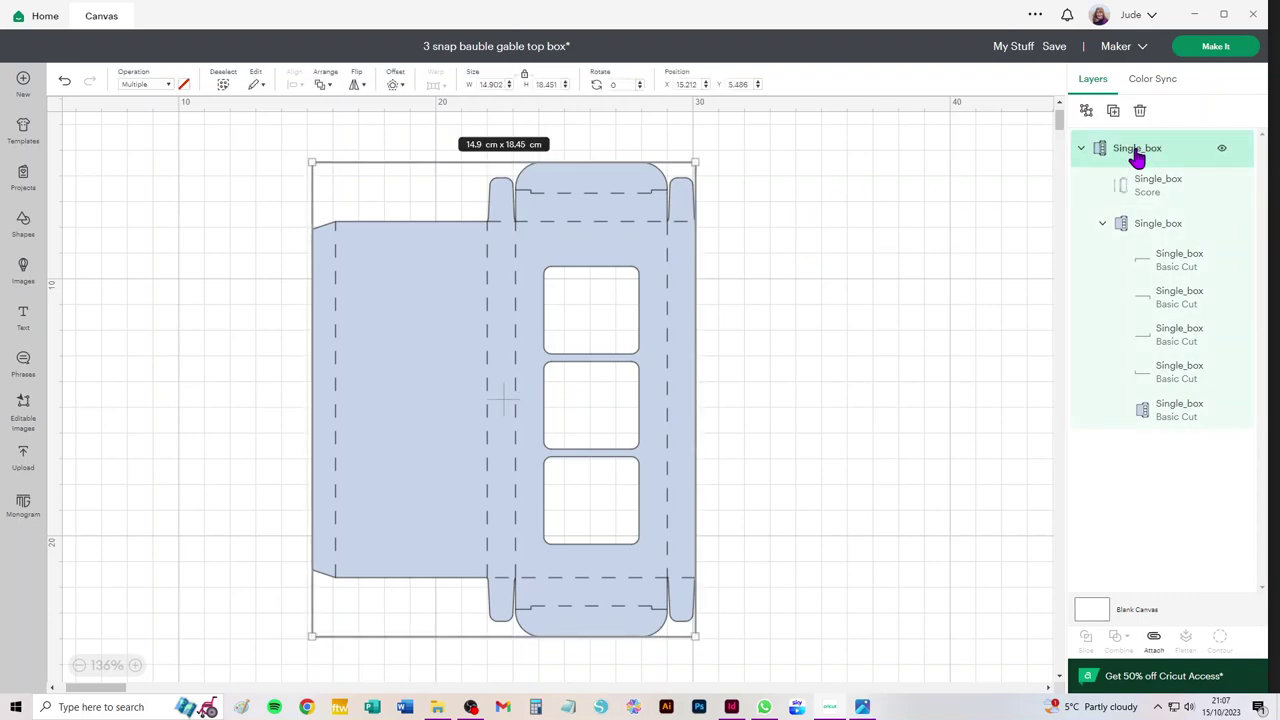
pyautogui.click(1081, 150)
pyautogui.click(1081, 152)
pyautogui.click(878, 222)
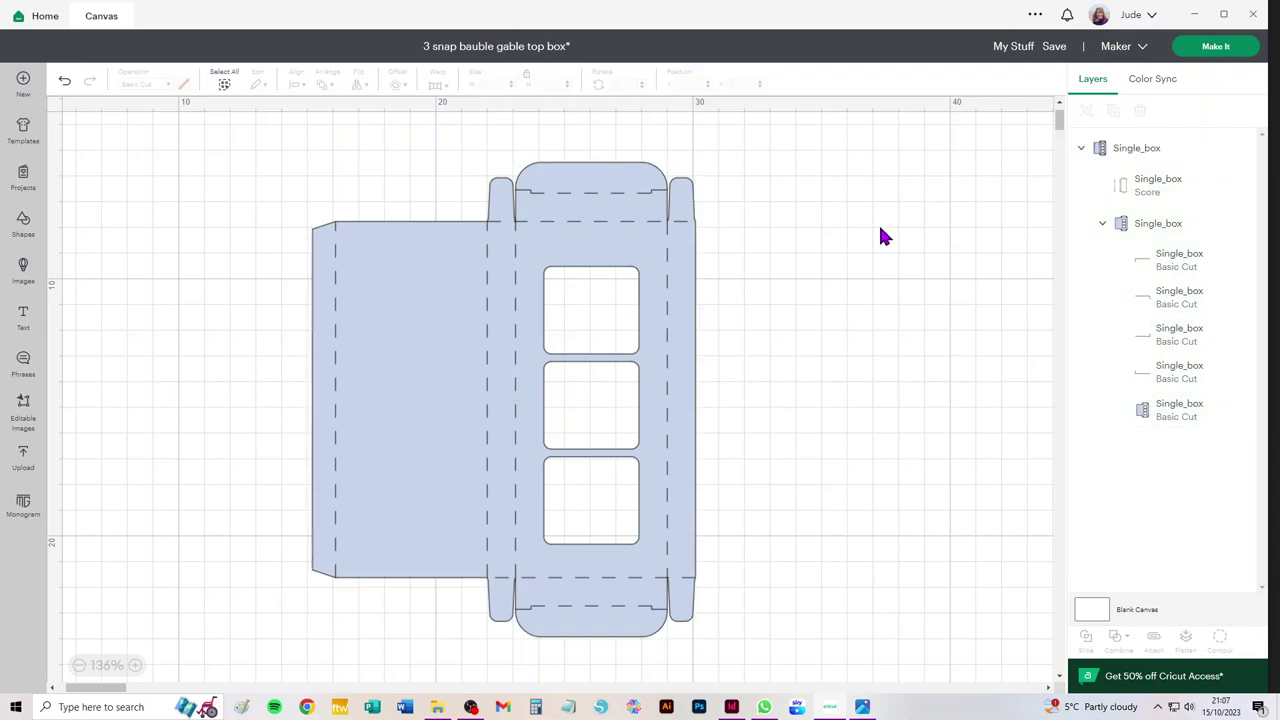
pyautogui.click(226, 86)
pyautogui.click(809, 150)
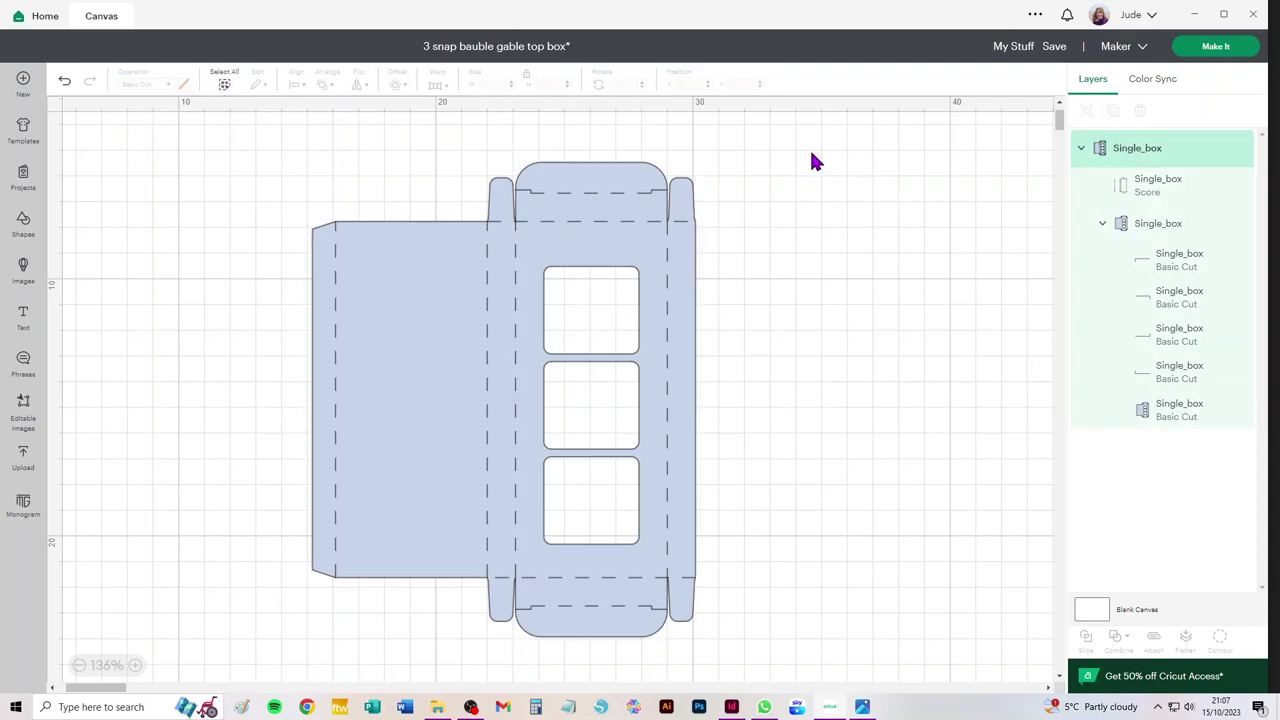
pyautogui.moveTo(800, 143); pyautogui.dragTo(206, 648)
pyautogui.click(840, 462)
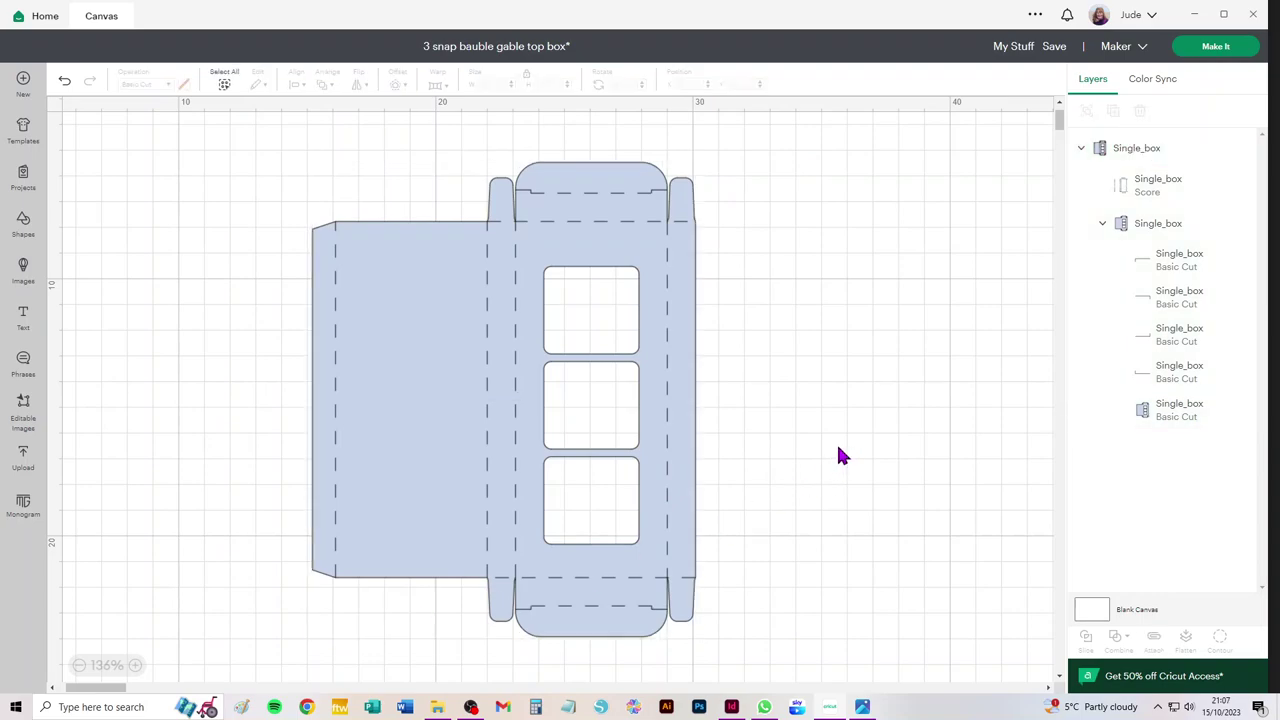
# Step: Attach the score lines to the box's cut layers and send it to mat preparation
pyautogui.click(1110, 152)
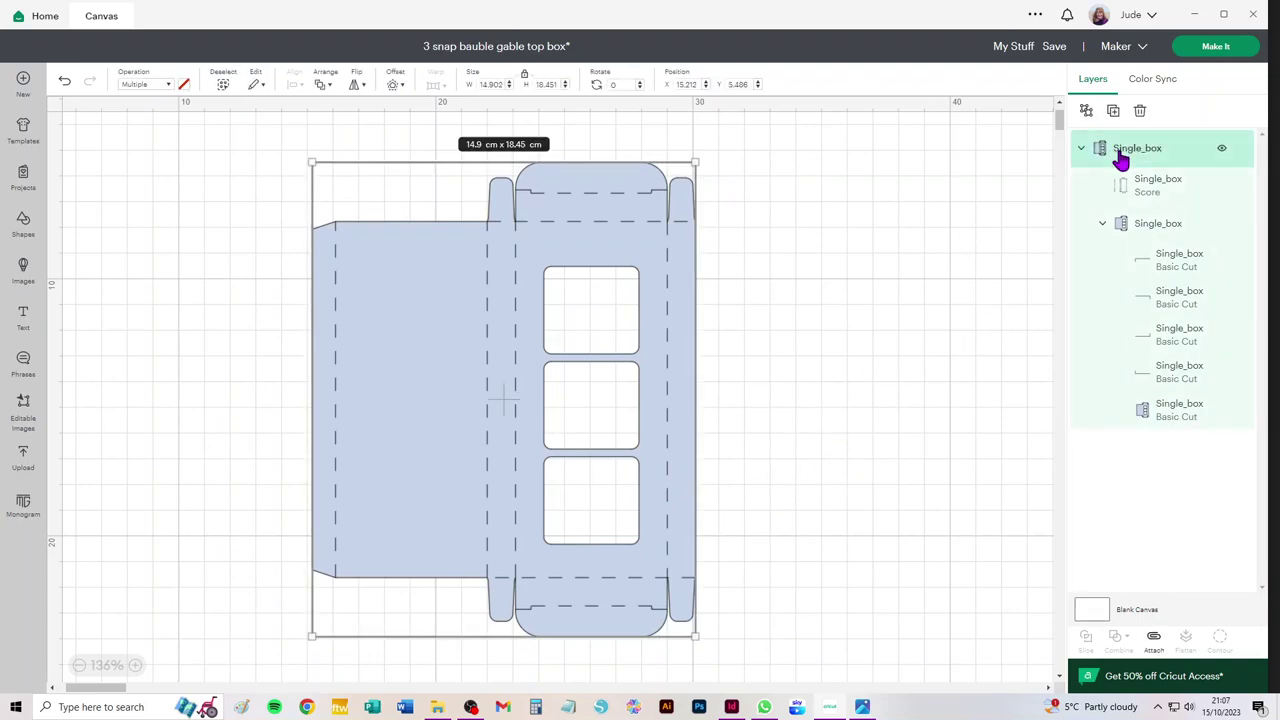
pyautogui.click(1156, 642)
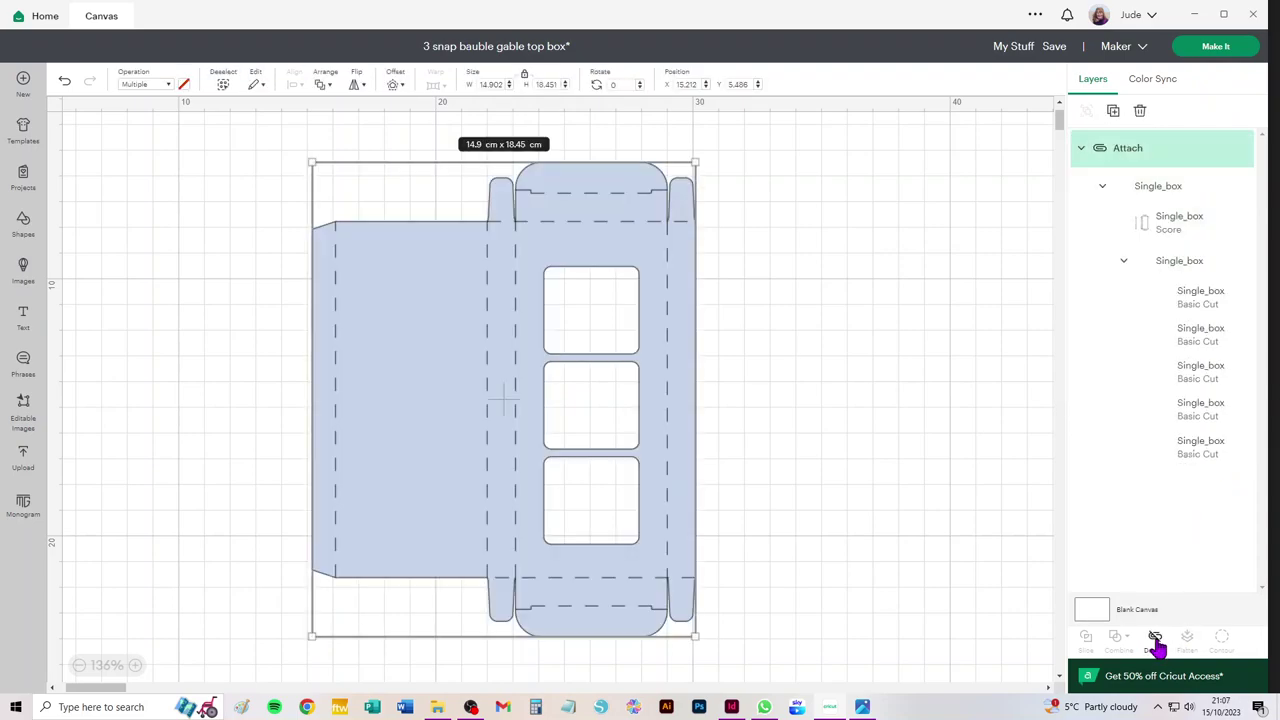
pyautogui.click(1224, 47)
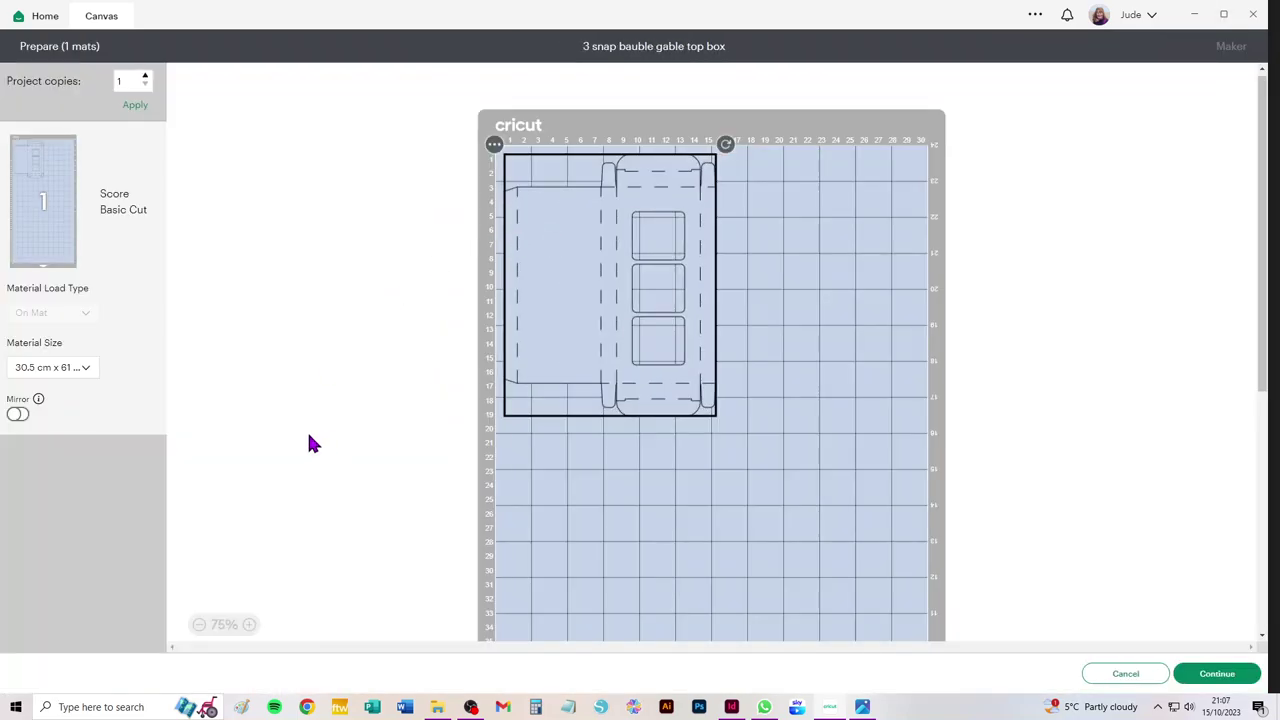
# Step: Try A4 and then Letter material sizes for the box mat
pyautogui.click(52, 368)
pyautogui.click(75, 410)
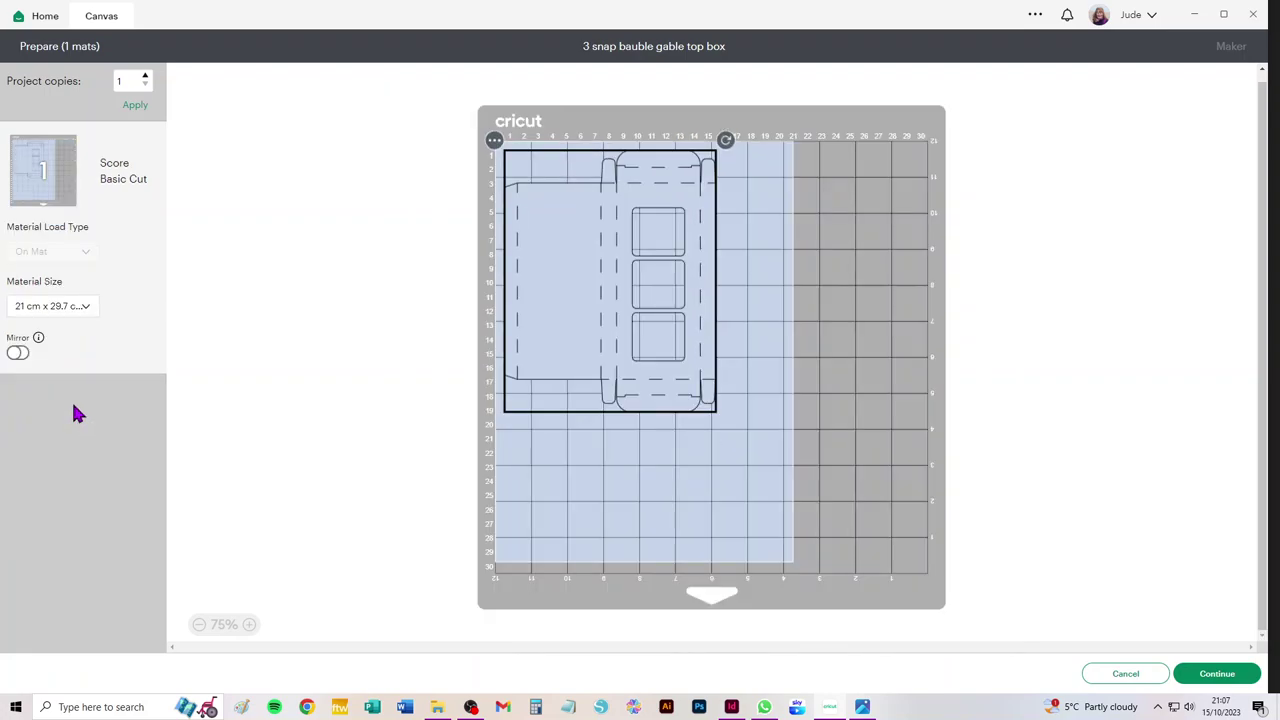
pyautogui.click(62, 310)
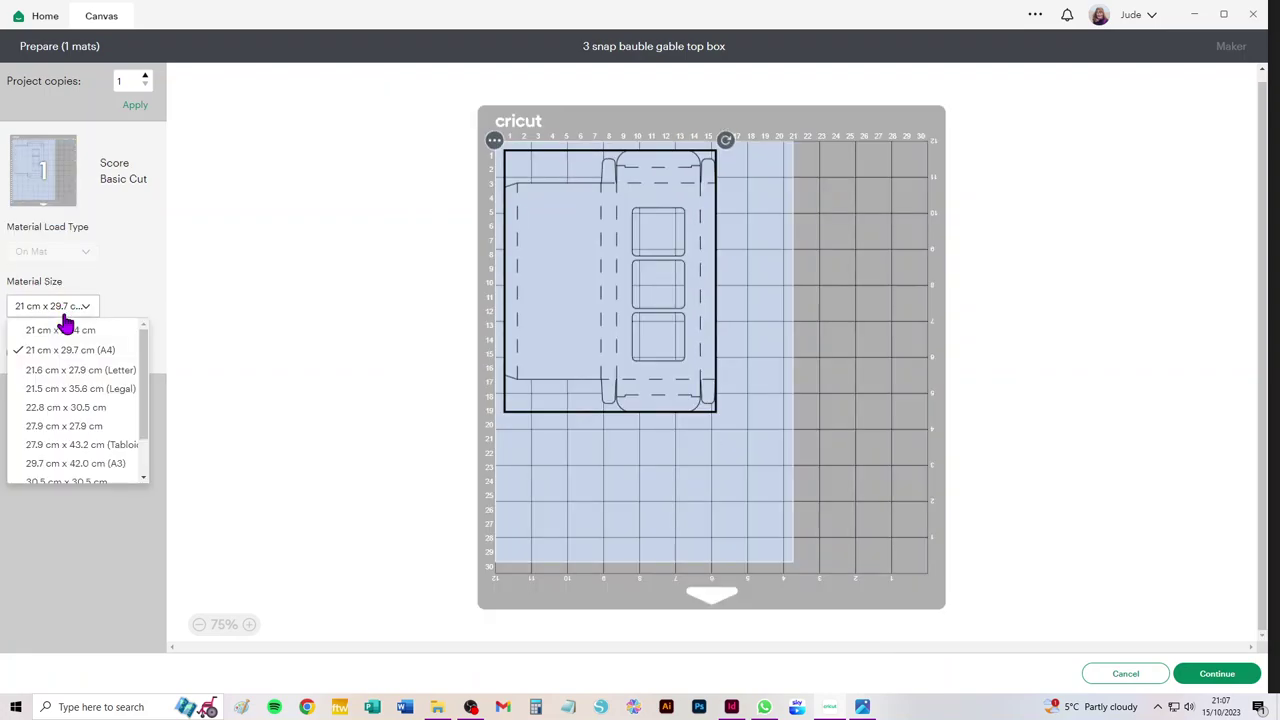
pyautogui.click(74, 370)
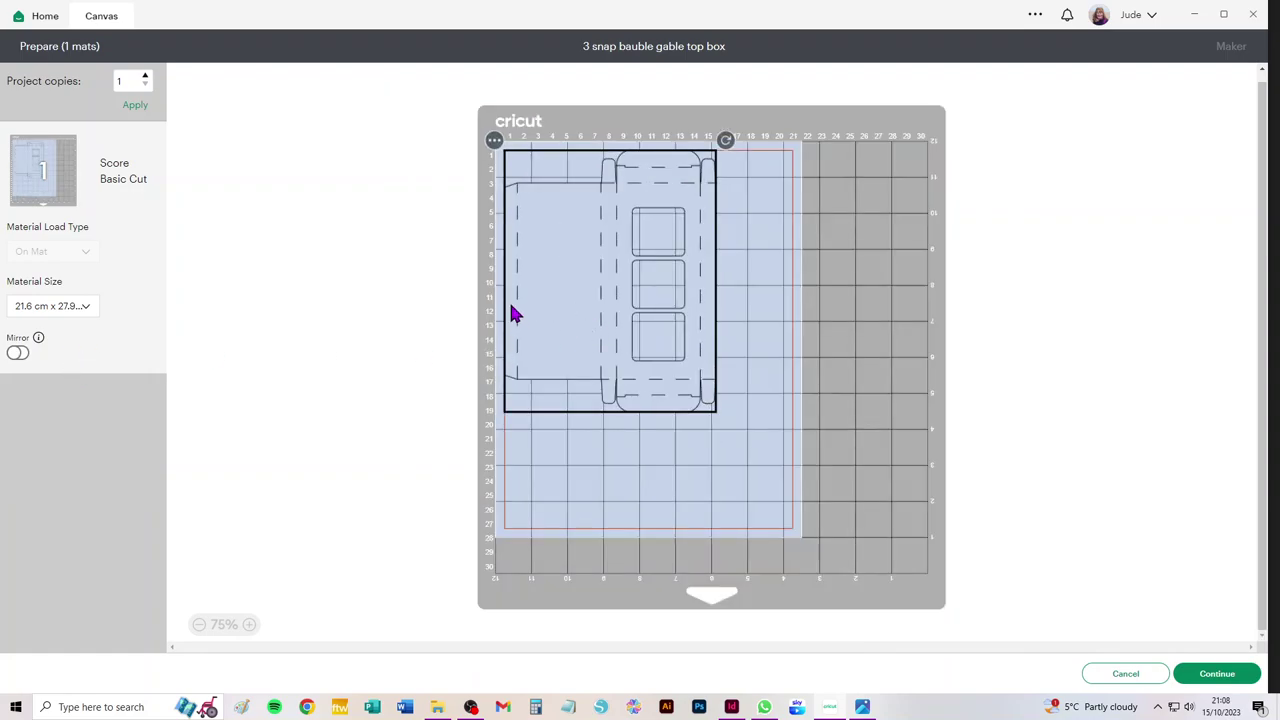
pyautogui.click(83, 310)
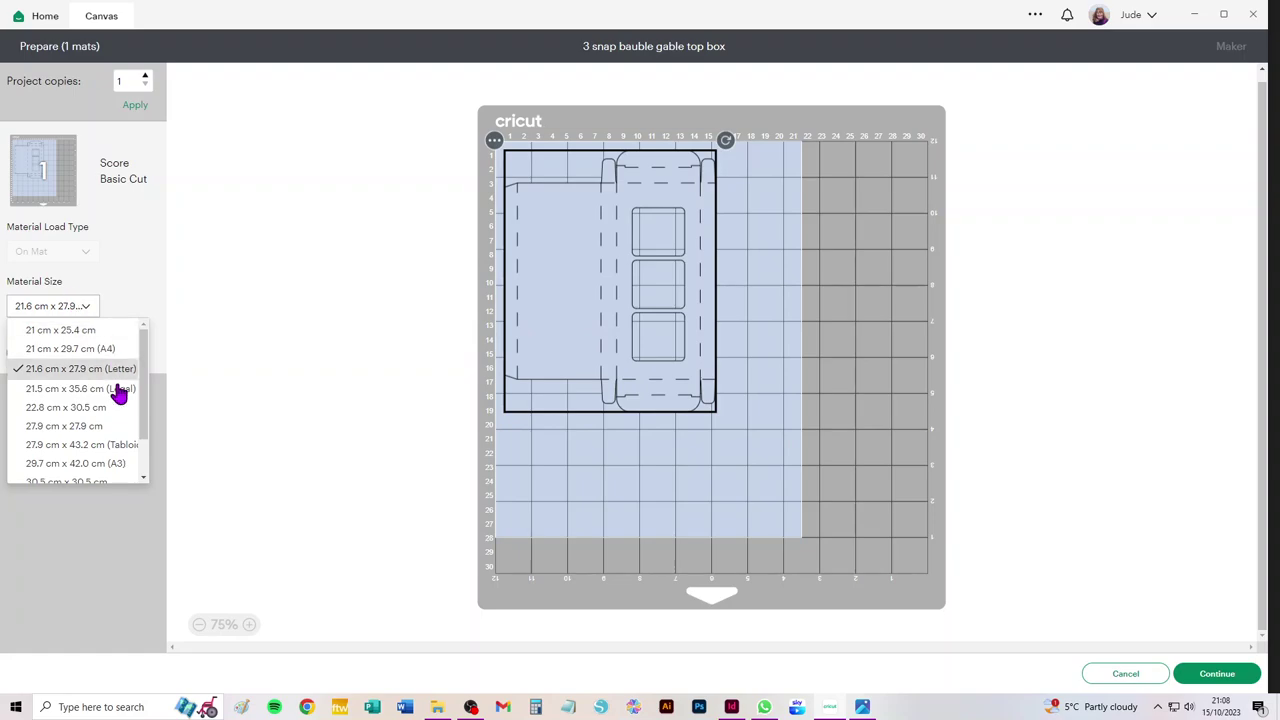
pyautogui.scroll(-1, 104, 468)
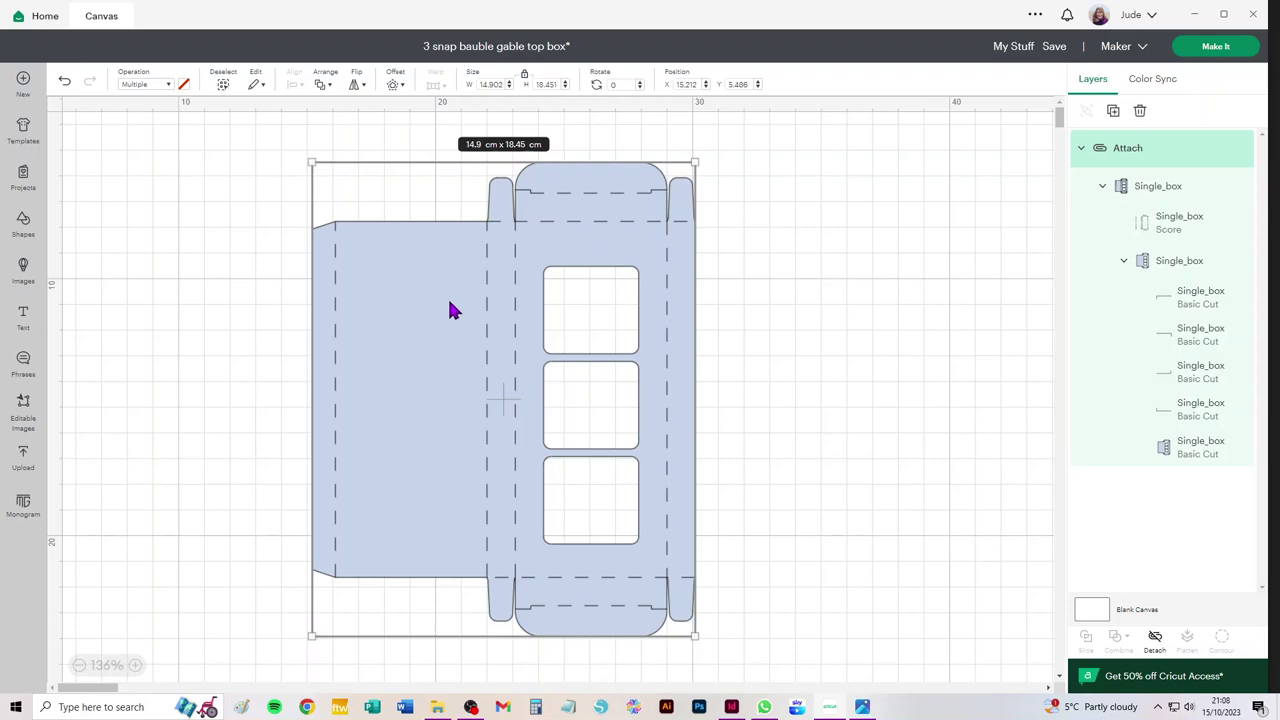
# Step: Duplicate the attached box and prepare both on 30.5 × 30.5 cm material
pyautogui.hotkey('ctrl', 'd')
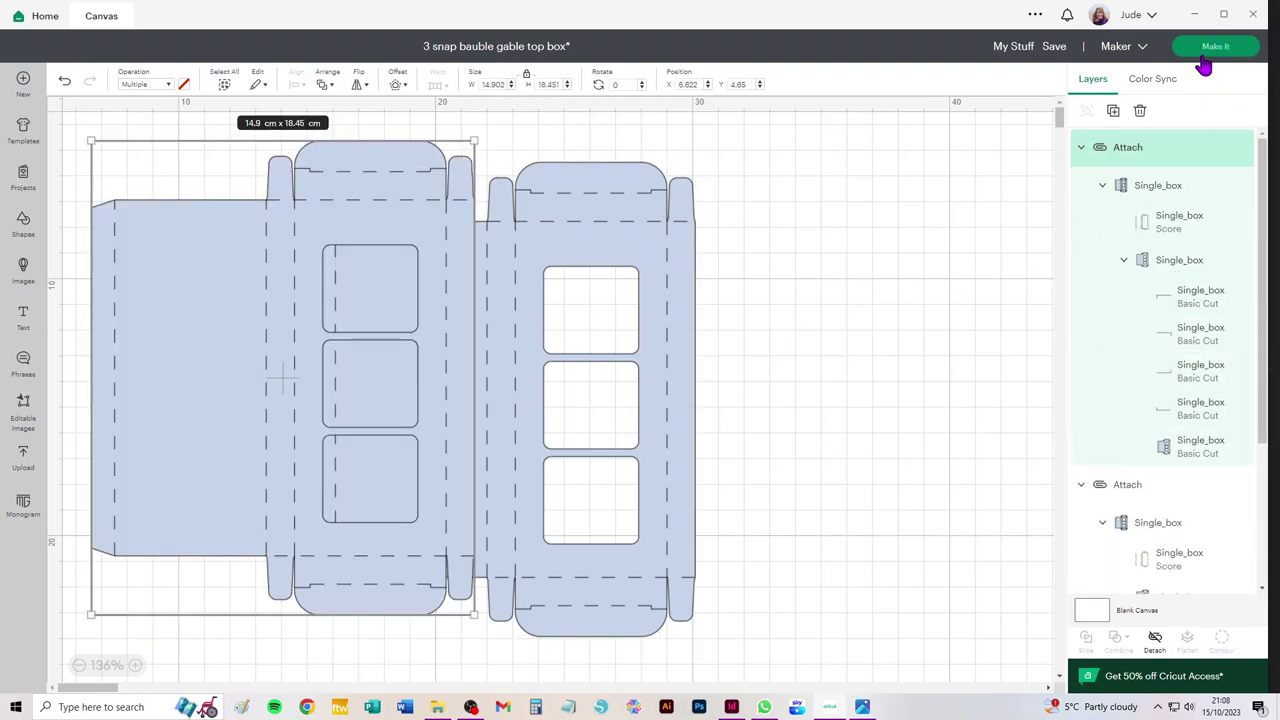
pyautogui.click(1214, 46)
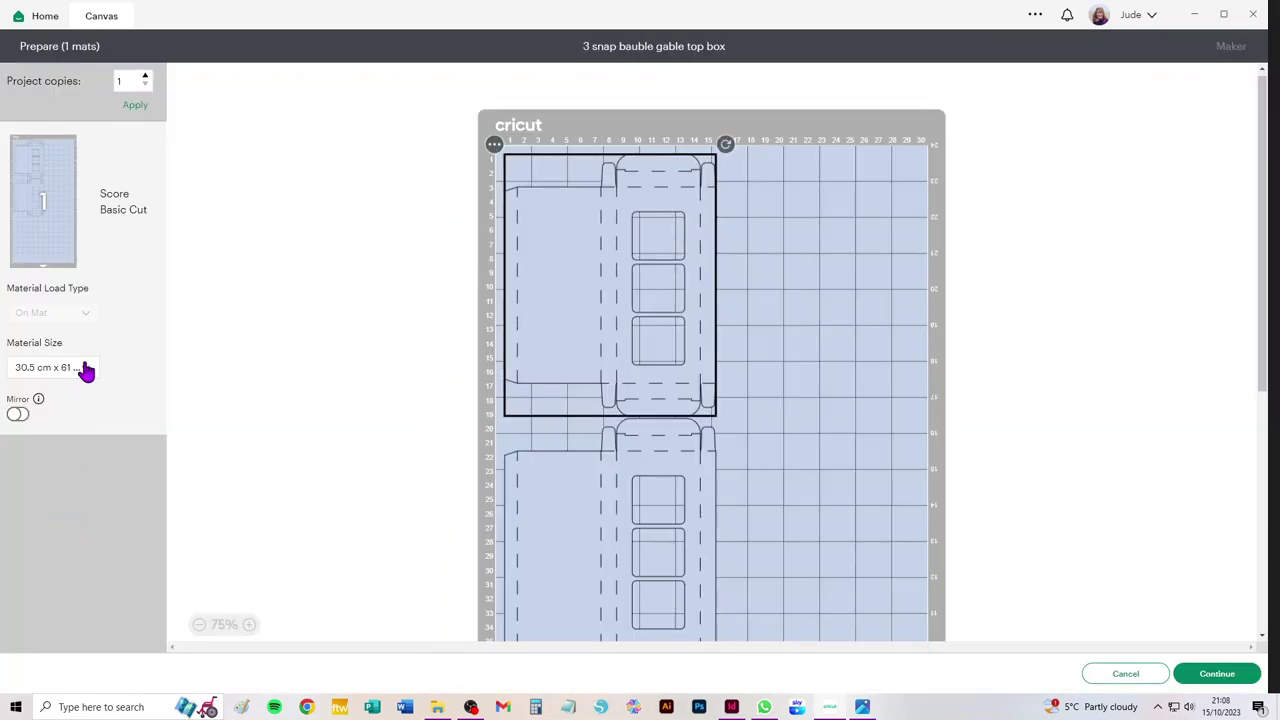
pyautogui.click(86, 367)
pyautogui.scroll(-2, 92, 520)
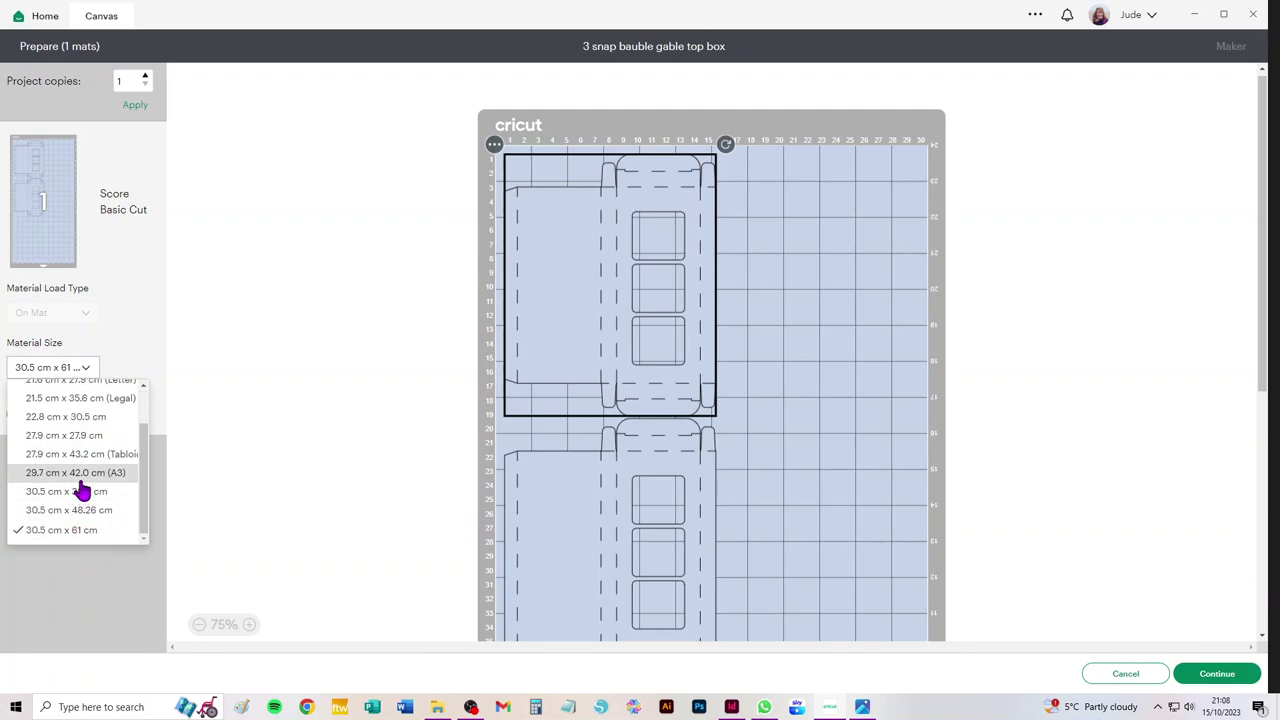
pyautogui.click(74, 491)
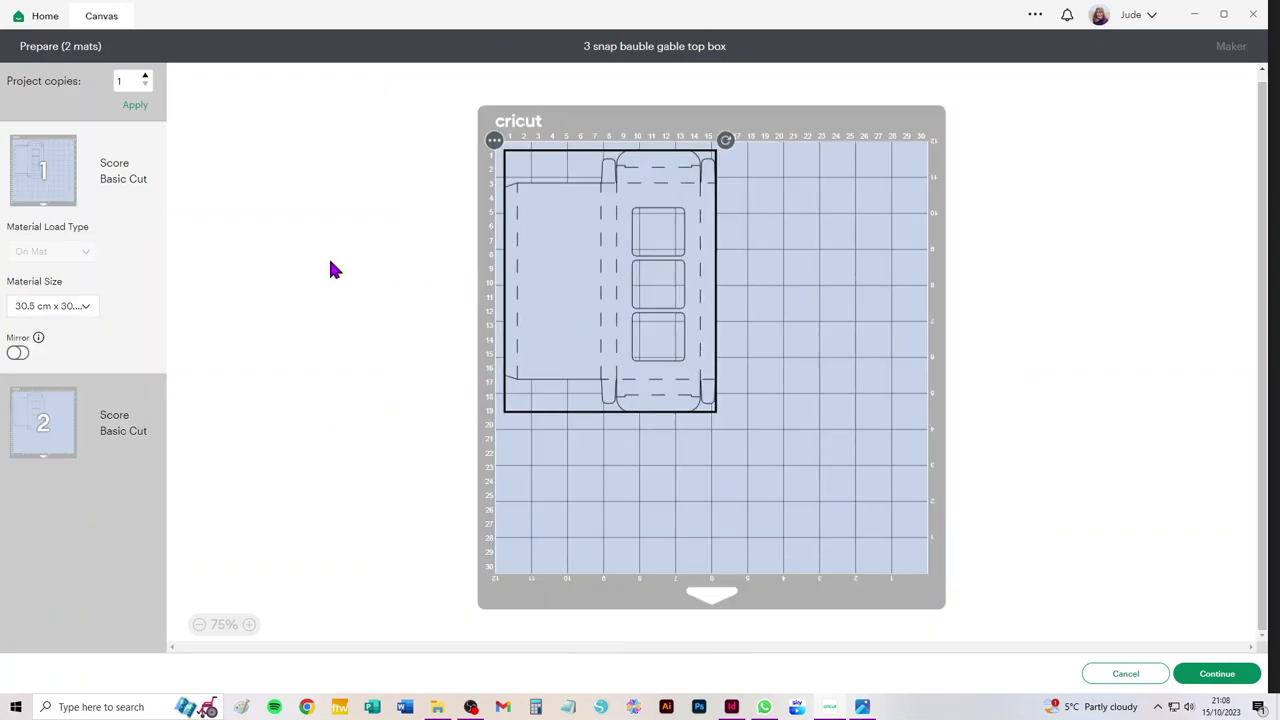
# Step: Move the second box onto mat 1, rotating it upright into the top-left corner
pyautogui.click(42, 426)
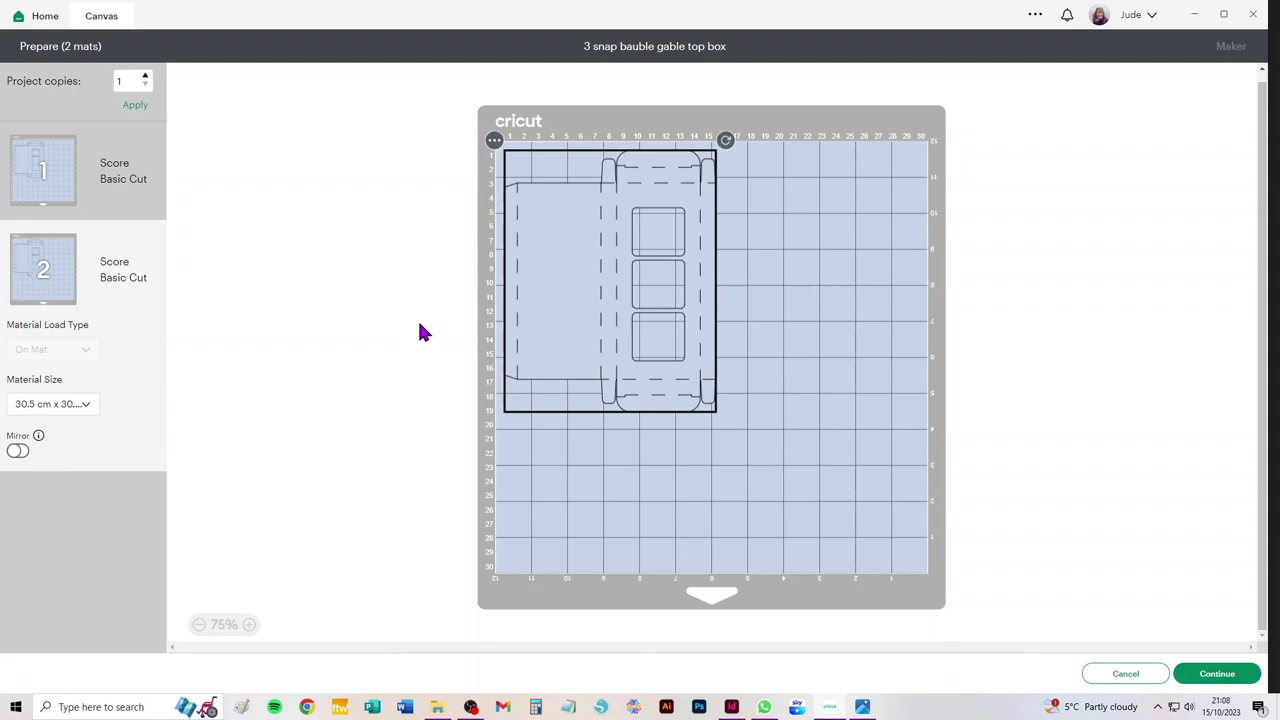
pyautogui.click(494, 140)
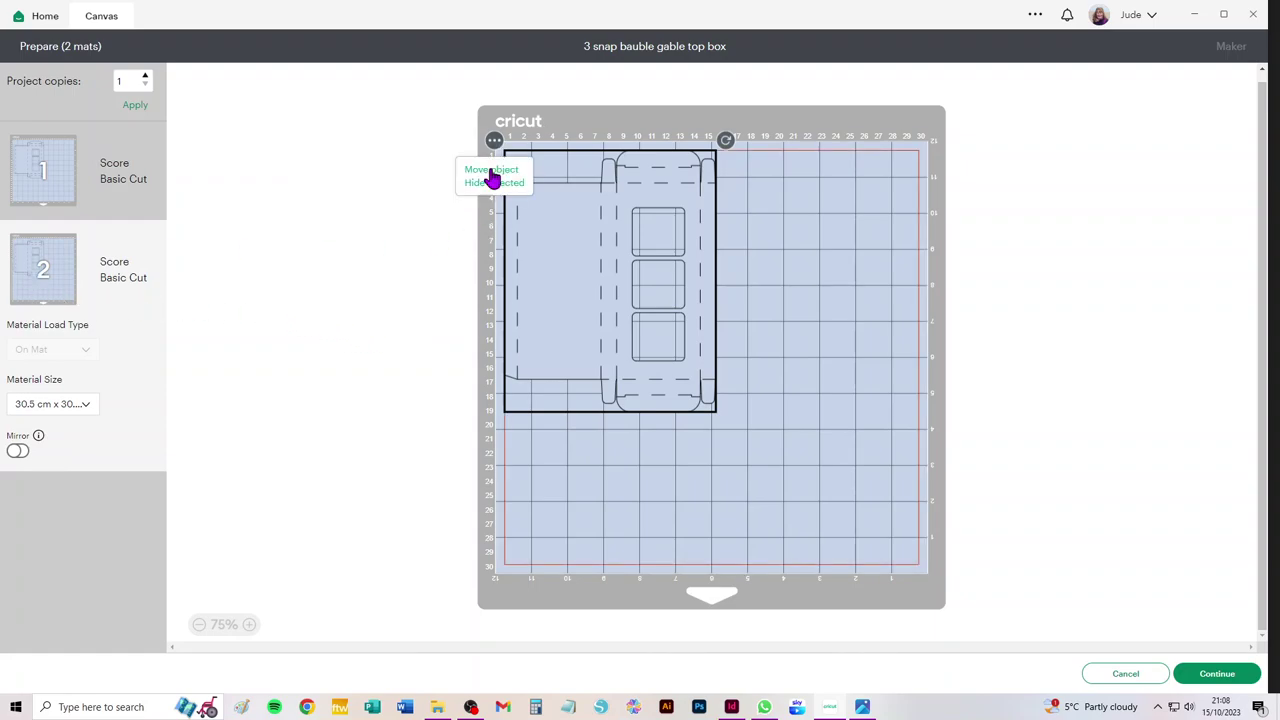
pyautogui.click(490, 178)
pyautogui.click(486, 192)
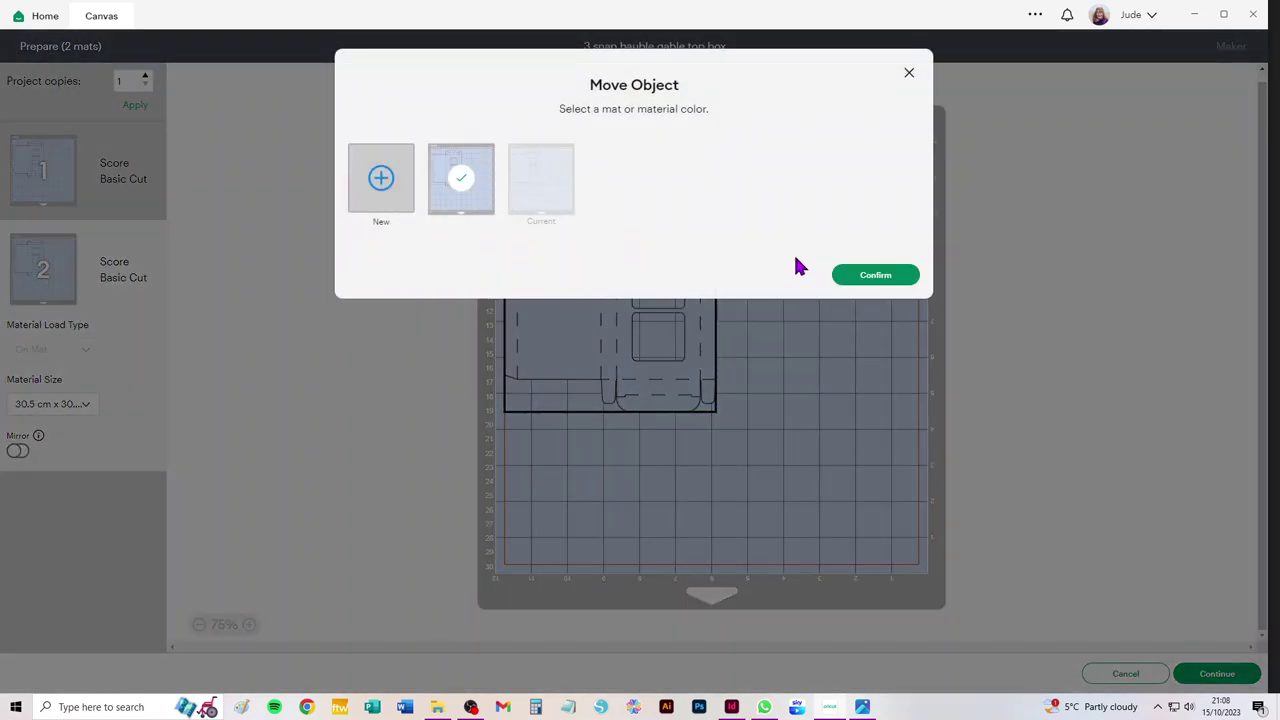
pyautogui.click(867, 276)
pyautogui.moveTo(563, 289); pyautogui.dragTo(855, 417)
pyautogui.click(652, 262)
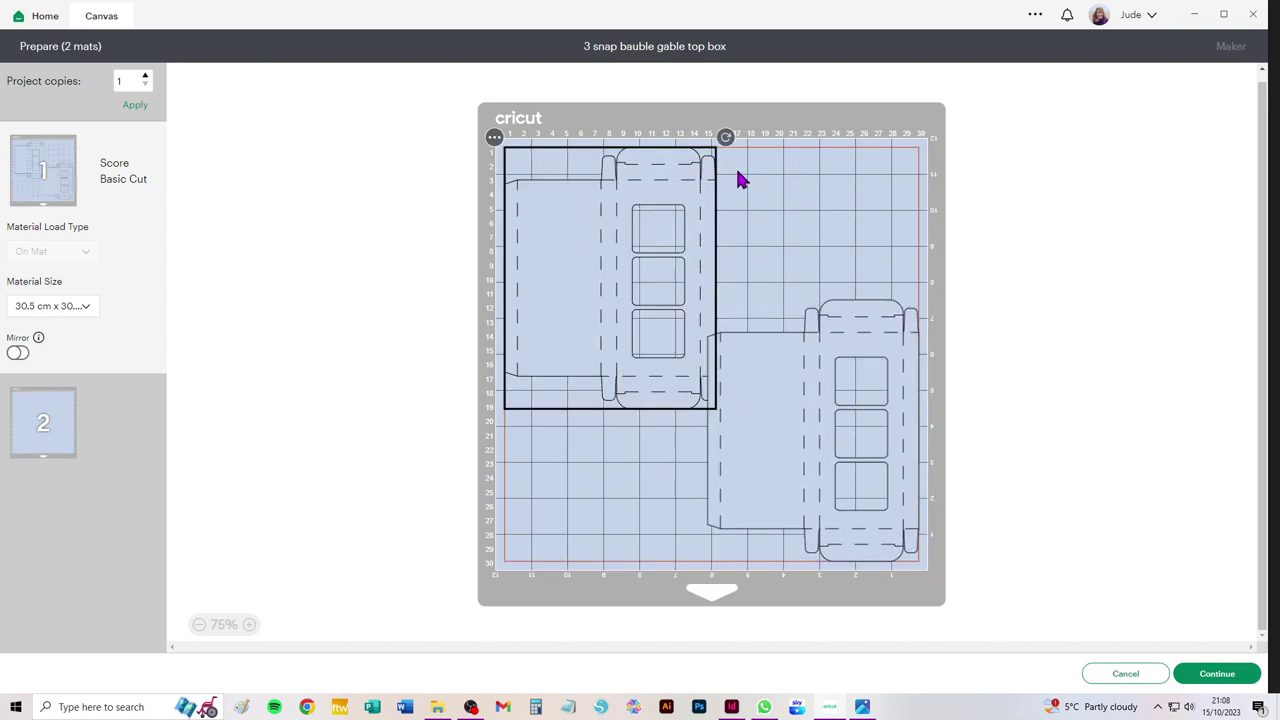
pyautogui.moveTo(731, 147); pyautogui.dragTo(568, 323)
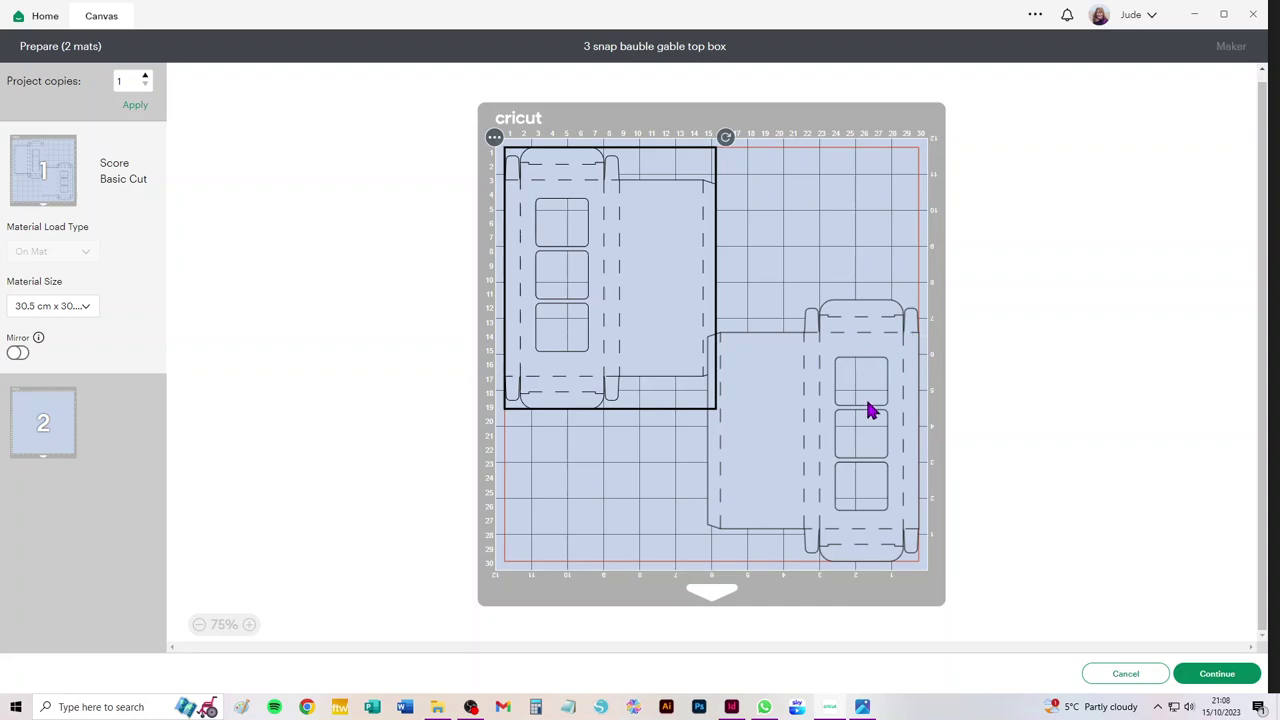
# Step: Clear the canvas and add the double clamshell box from Recent Uploads
pyautogui.click(1128, 673)
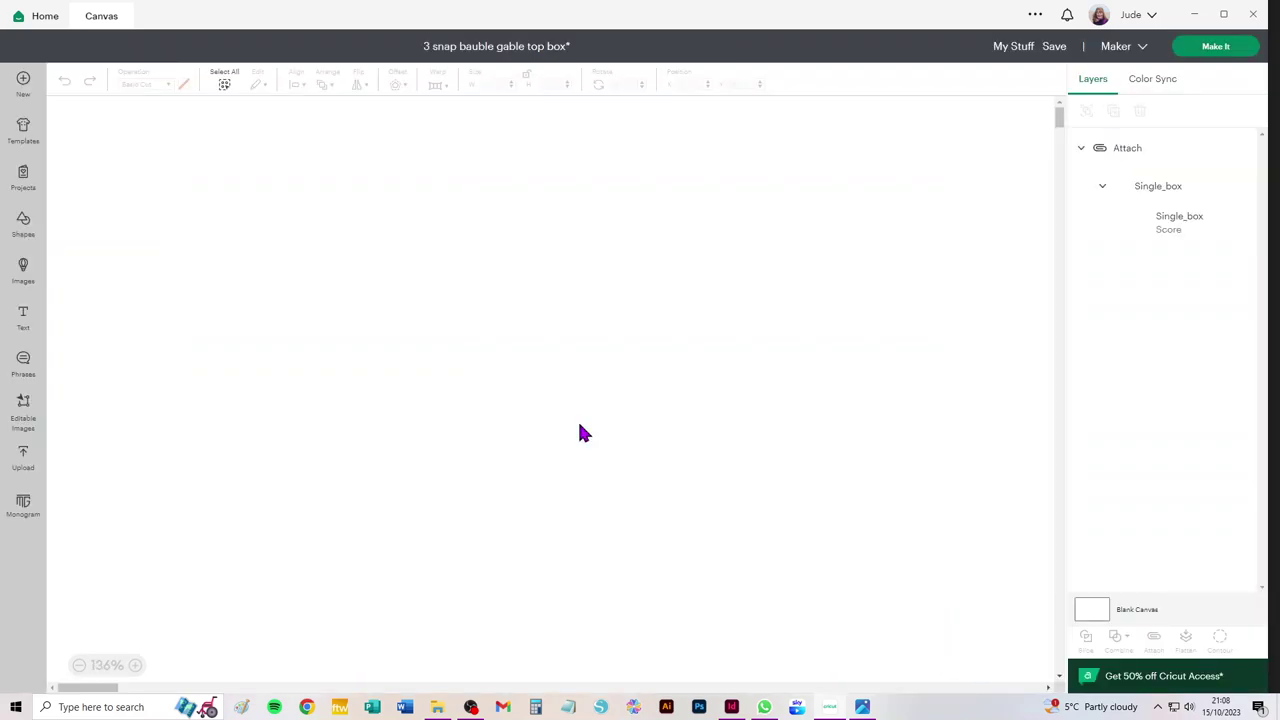
pyautogui.hotkey('ctrl', 'a')
pyautogui.press('Delete')
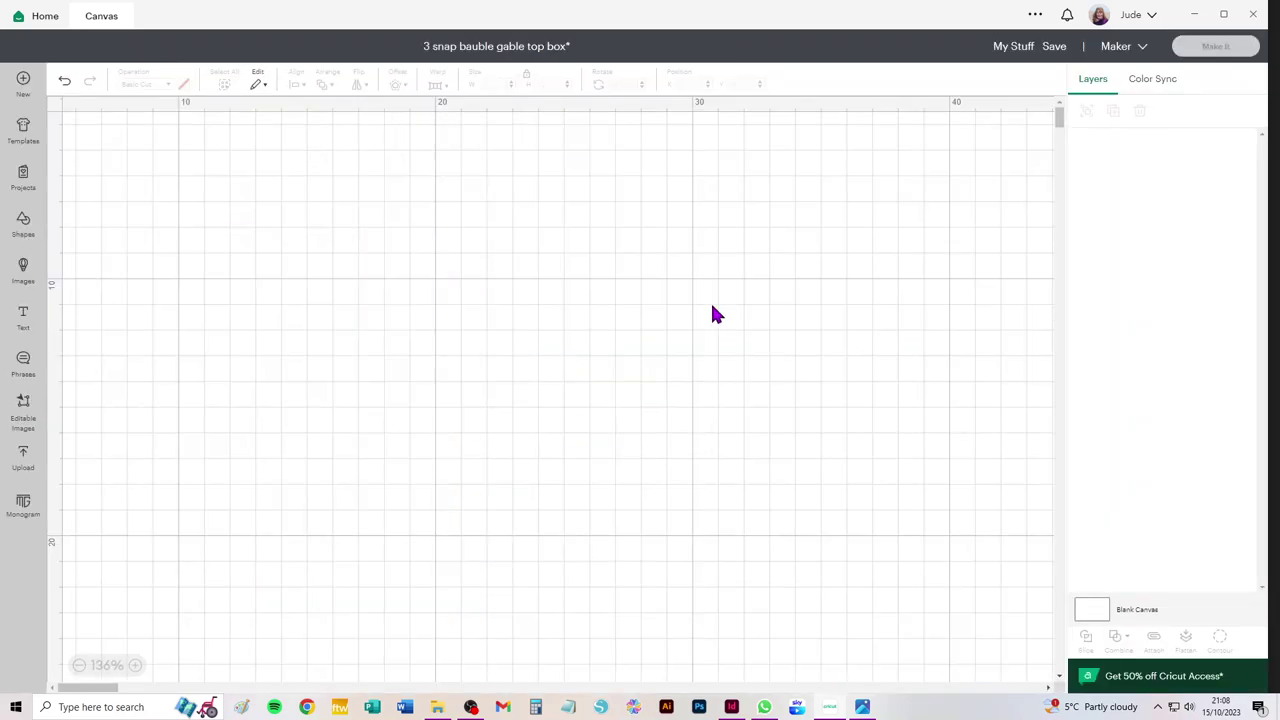
pyautogui.click(23, 462)
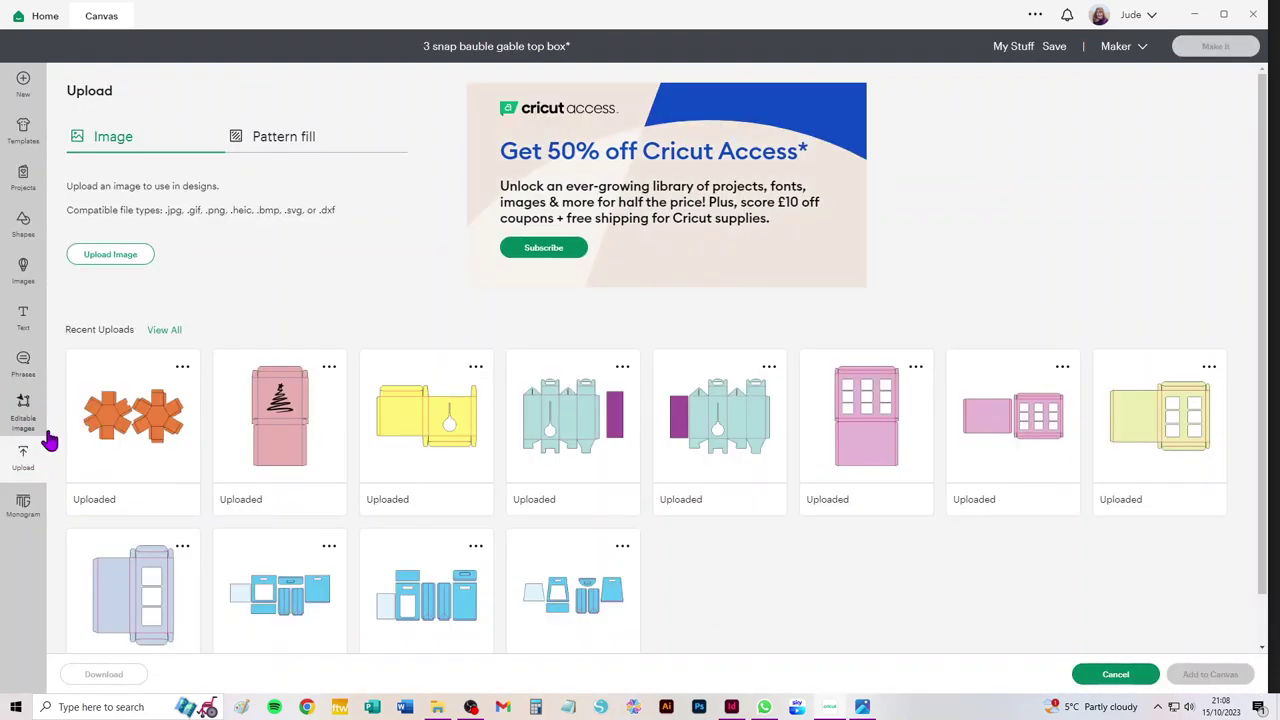
pyautogui.click(1190, 445)
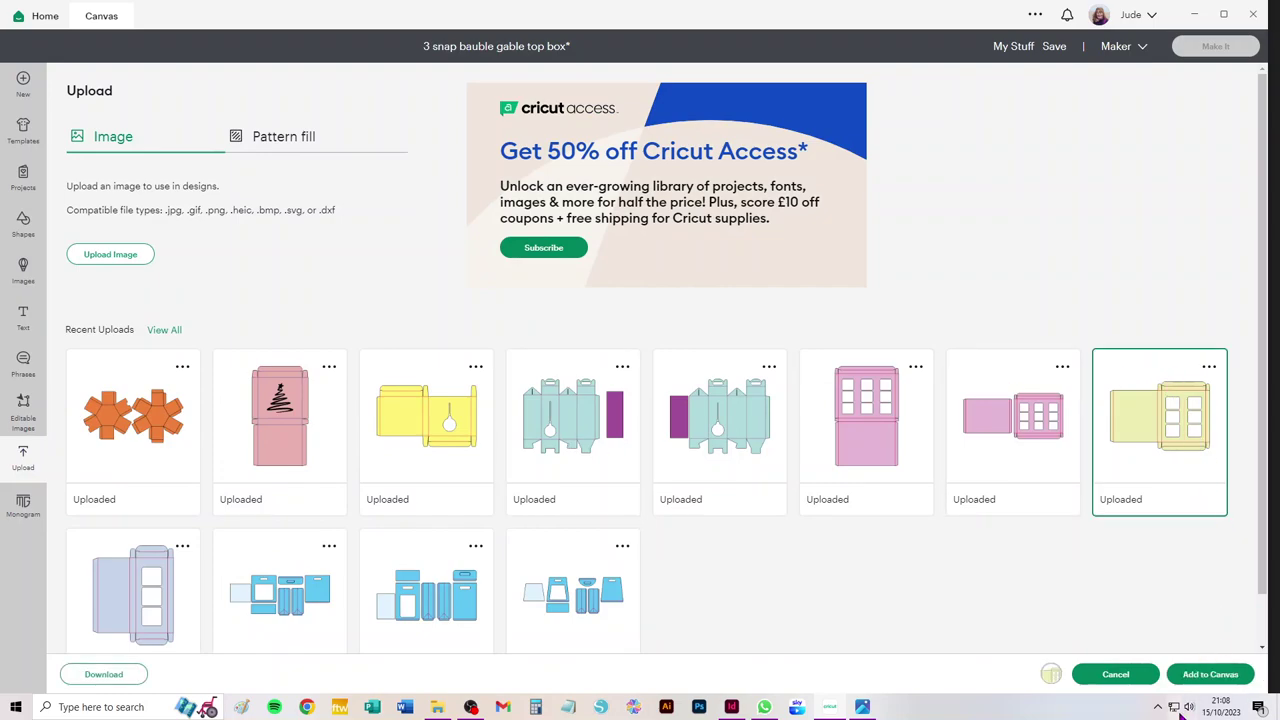
pyautogui.click(1197, 678)
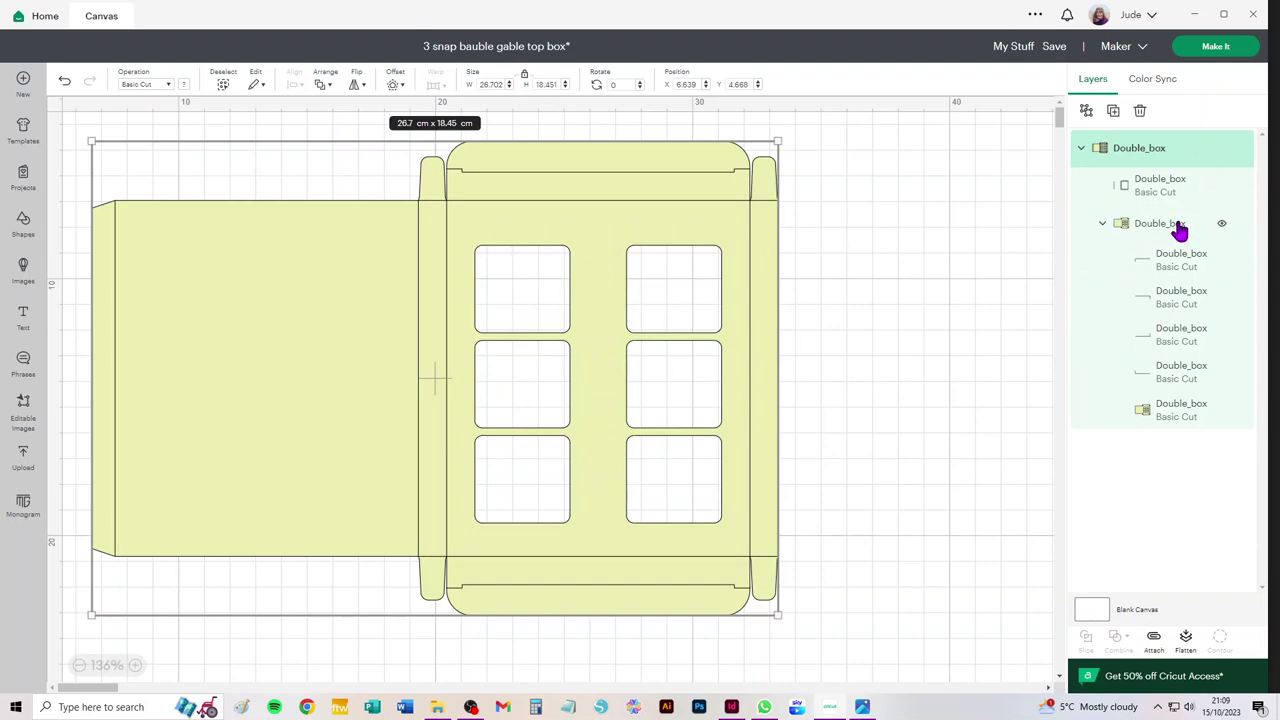
# Step: Set the Double_box fold layer to Score, attach all layers, and shift it right and down
pyautogui.click(1158, 189)
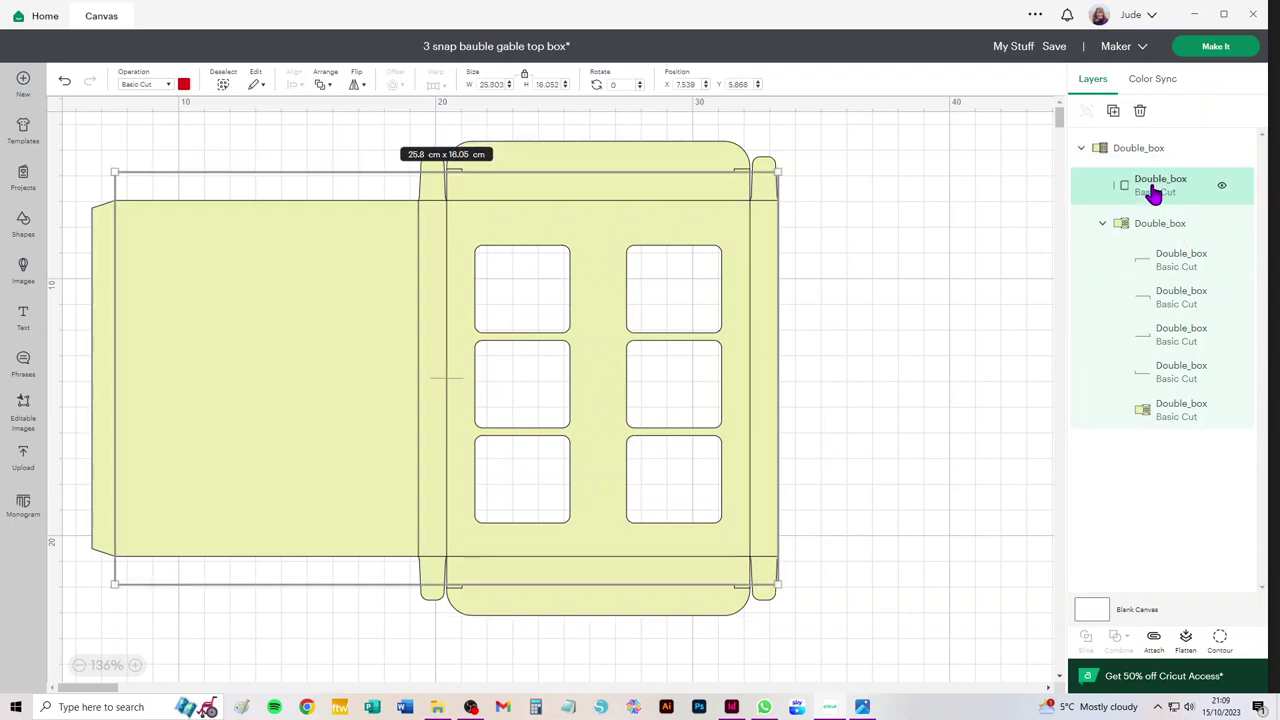
pyautogui.click(140, 90)
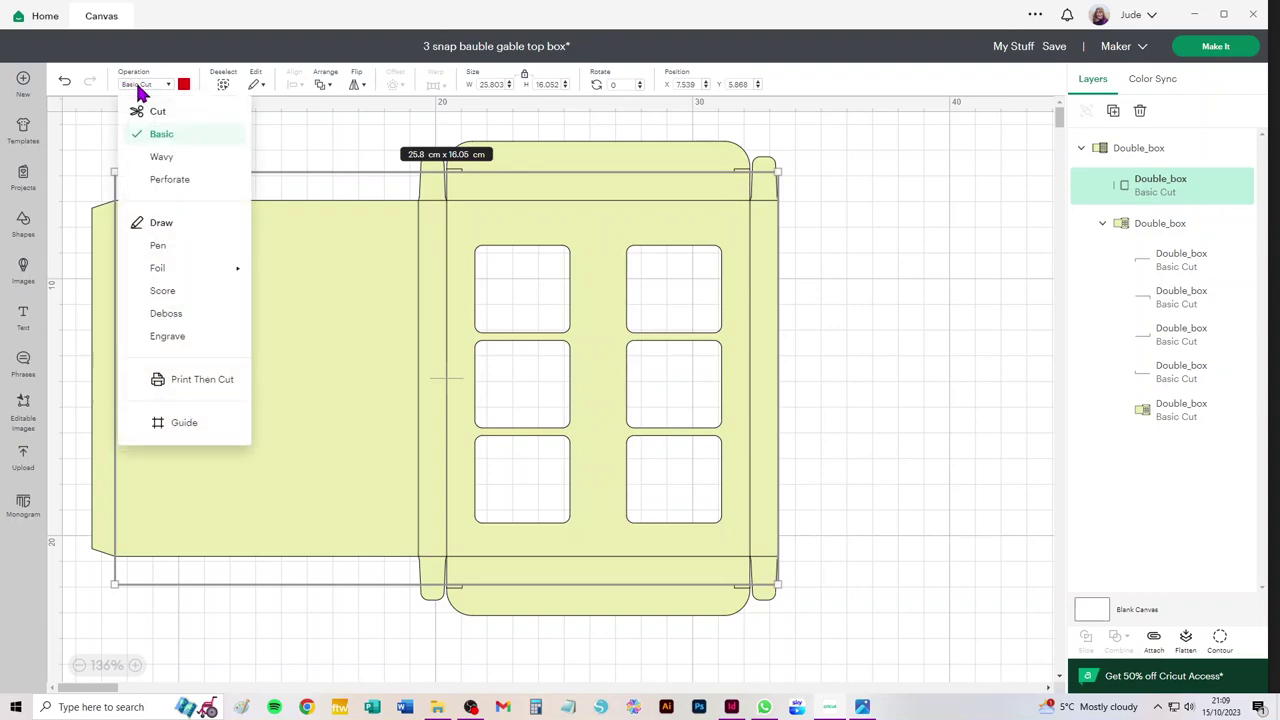
pyautogui.click(162, 291)
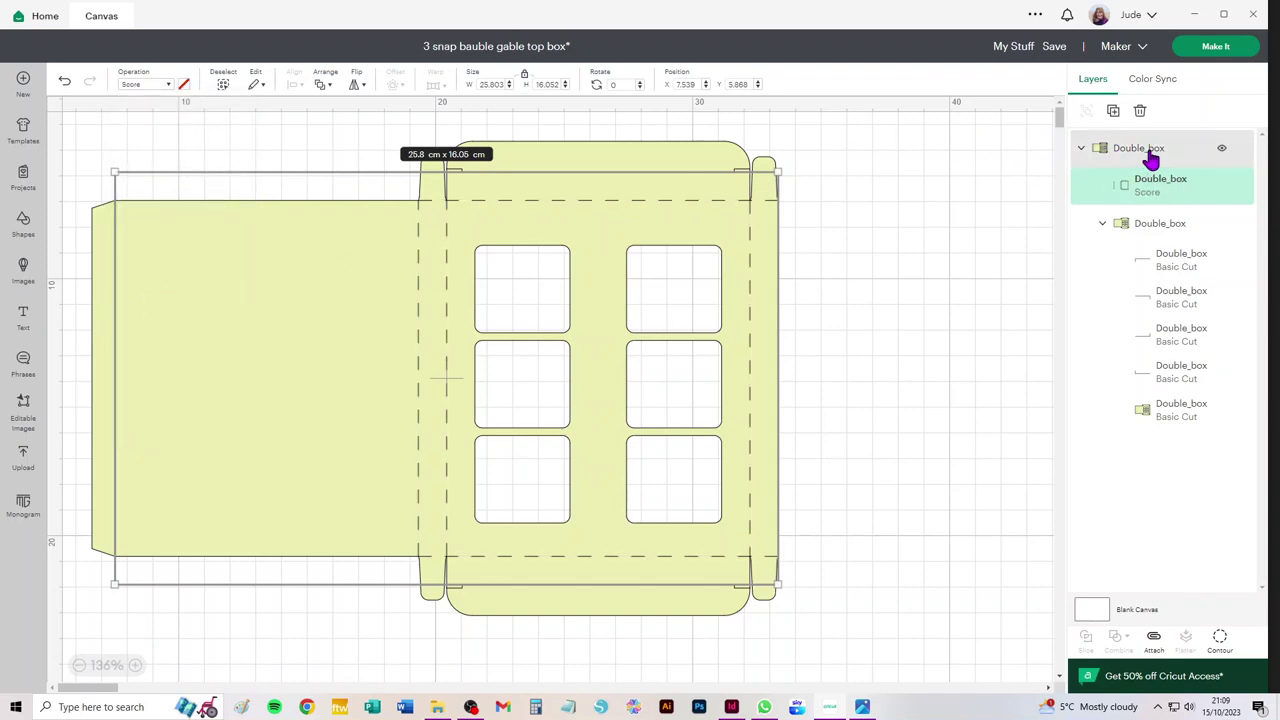
pyautogui.moveTo(960, 144); pyautogui.dragTo(85, 612)
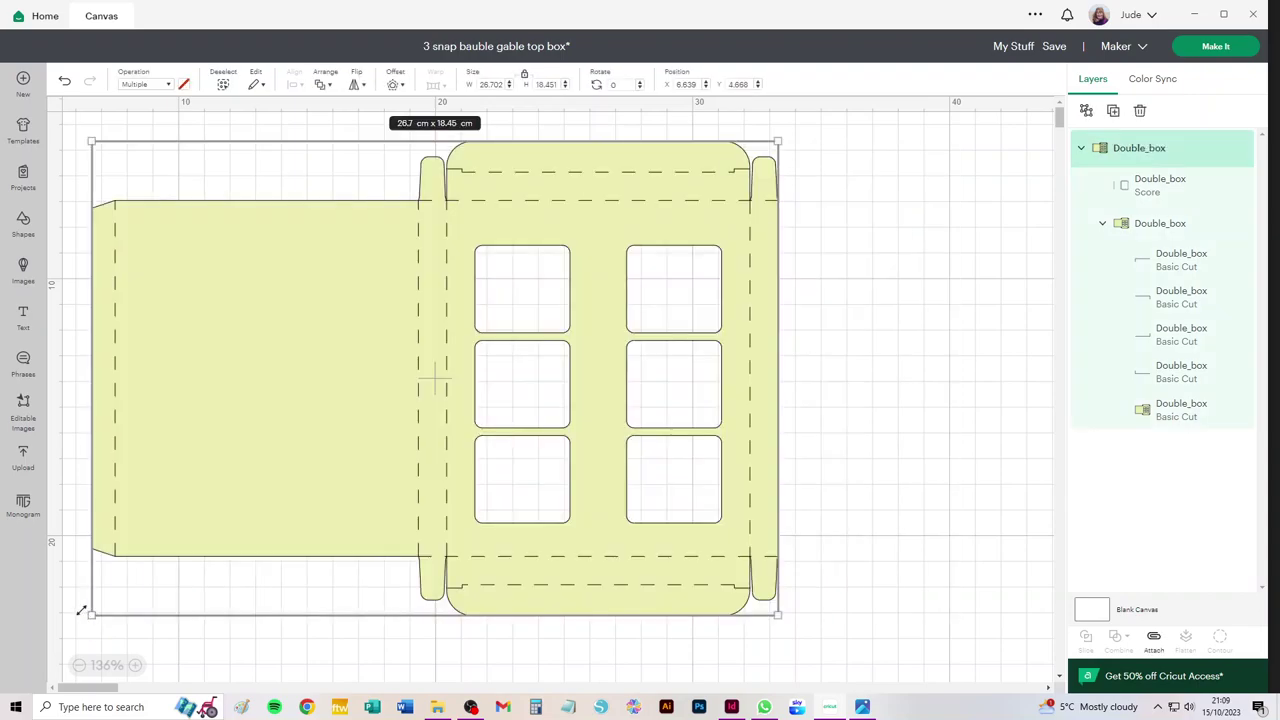
pyautogui.click(1154, 638)
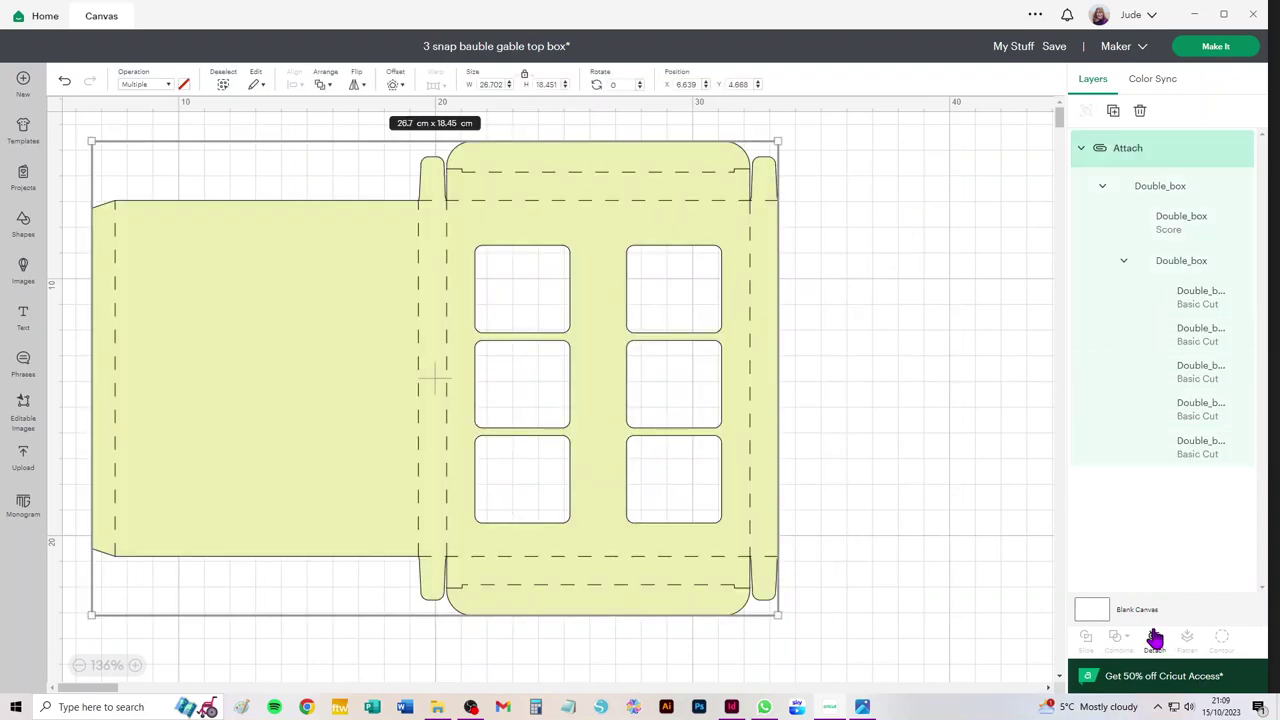
pyautogui.moveTo(580, 227); pyautogui.dragTo(675, 244)
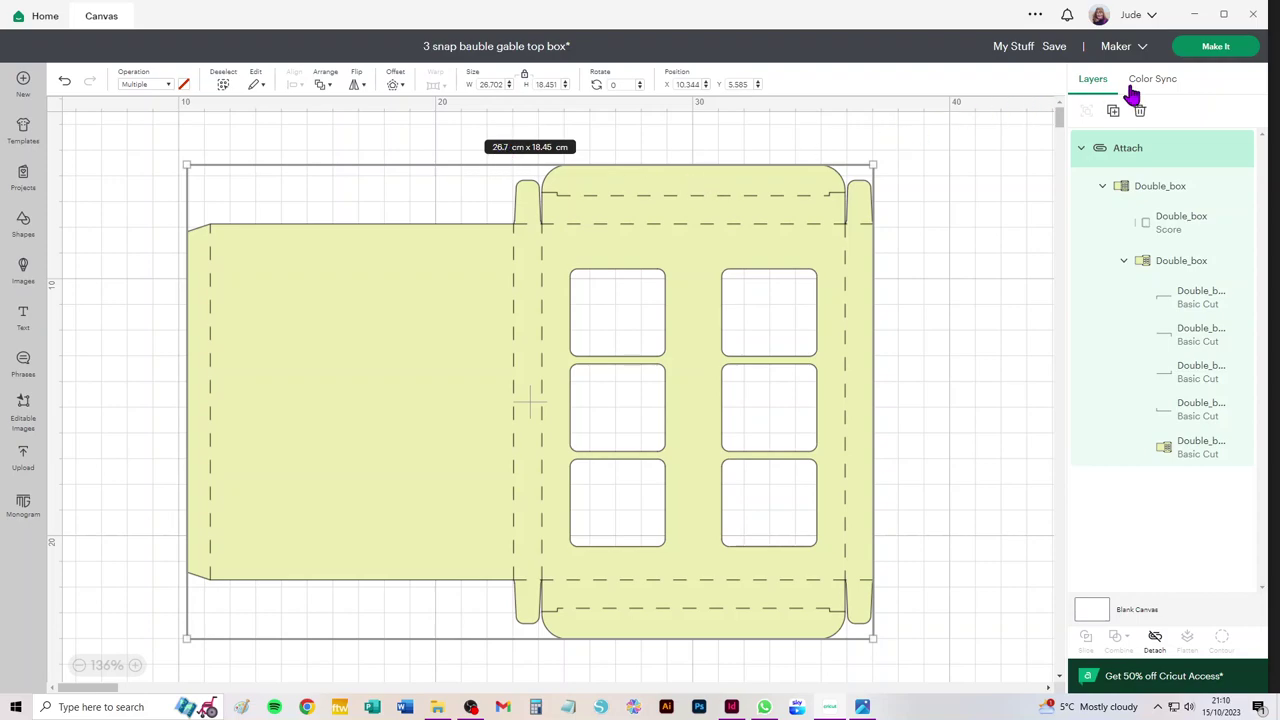
pyautogui.click(1216, 46)
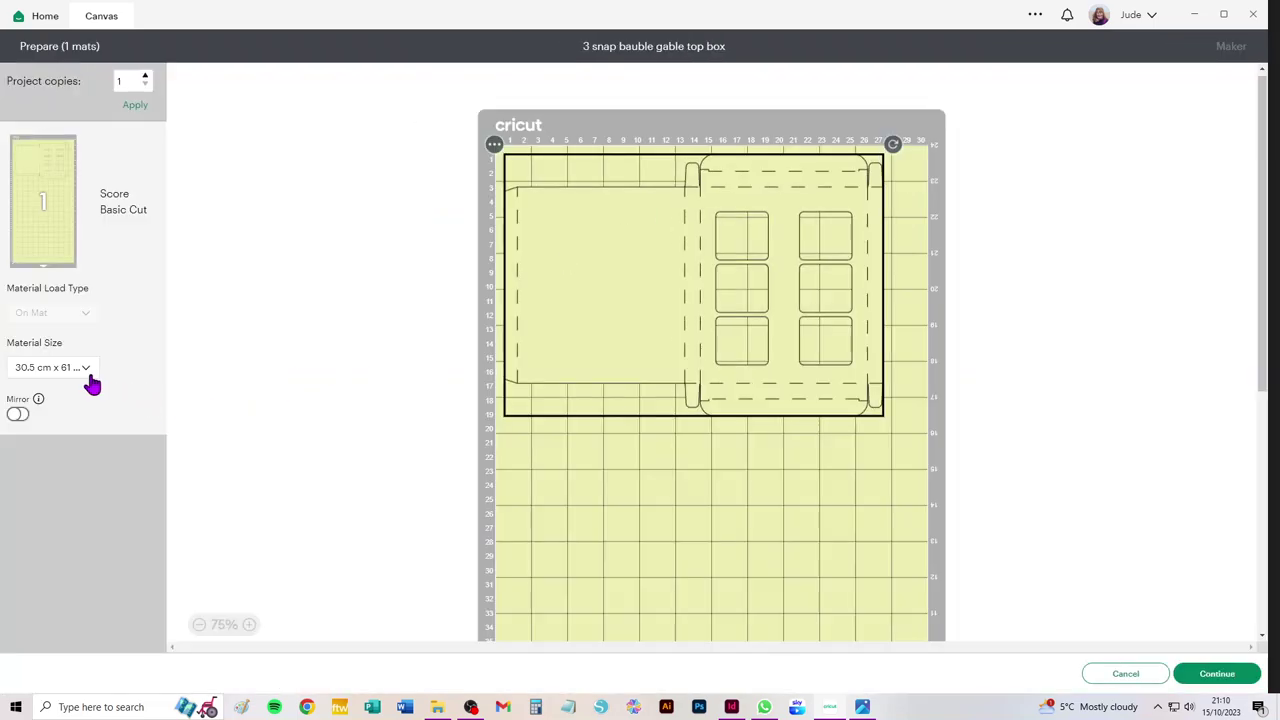
pyautogui.click(88, 374)
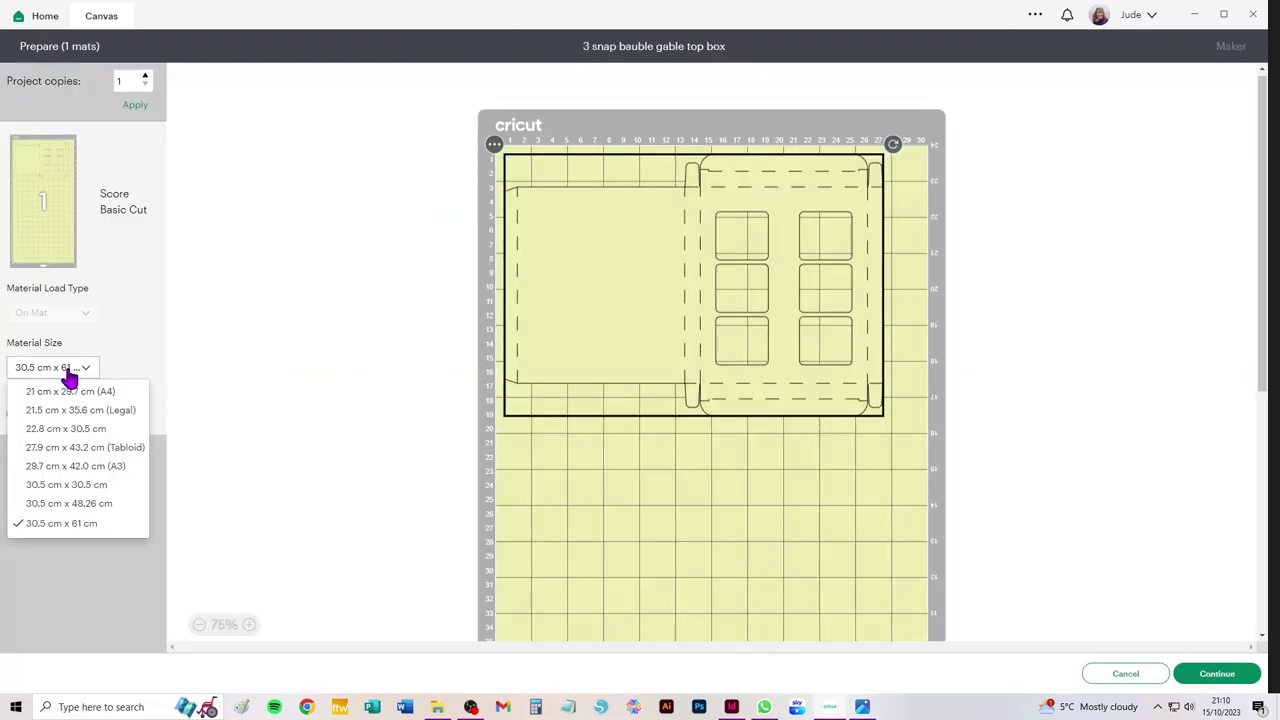
pyautogui.click(58, 393)
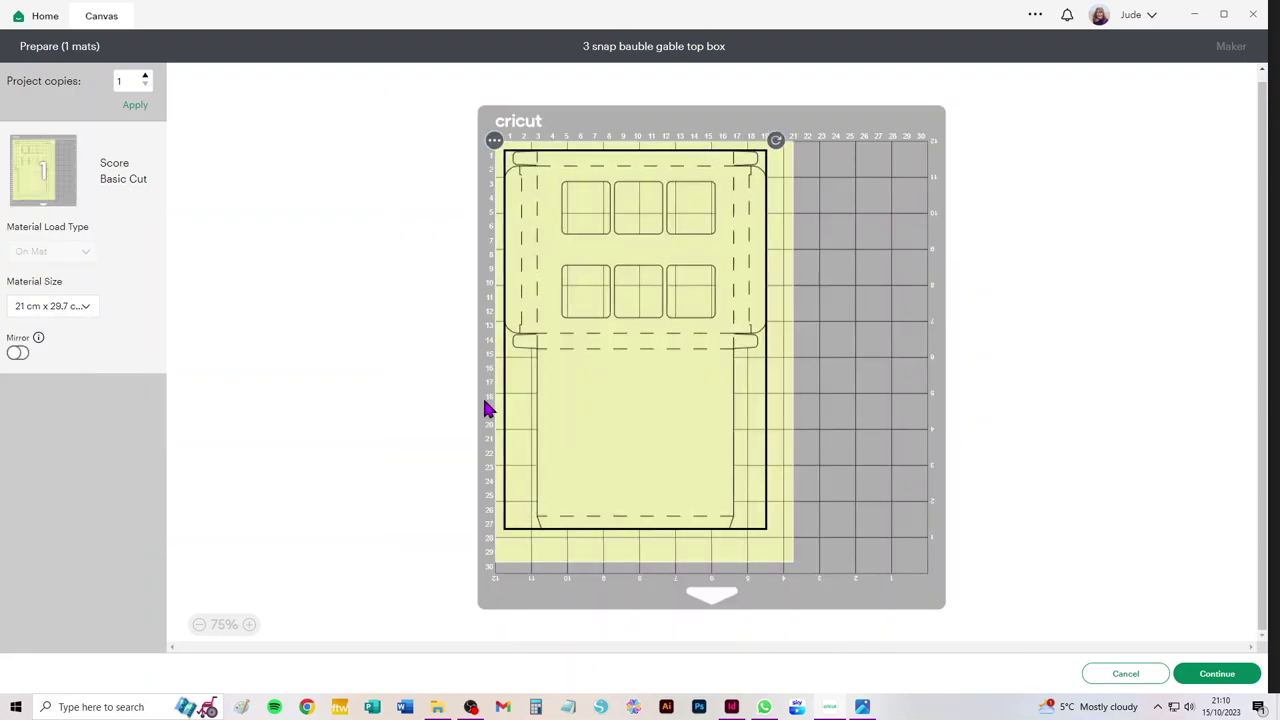
pyautogui.click(83, 312)
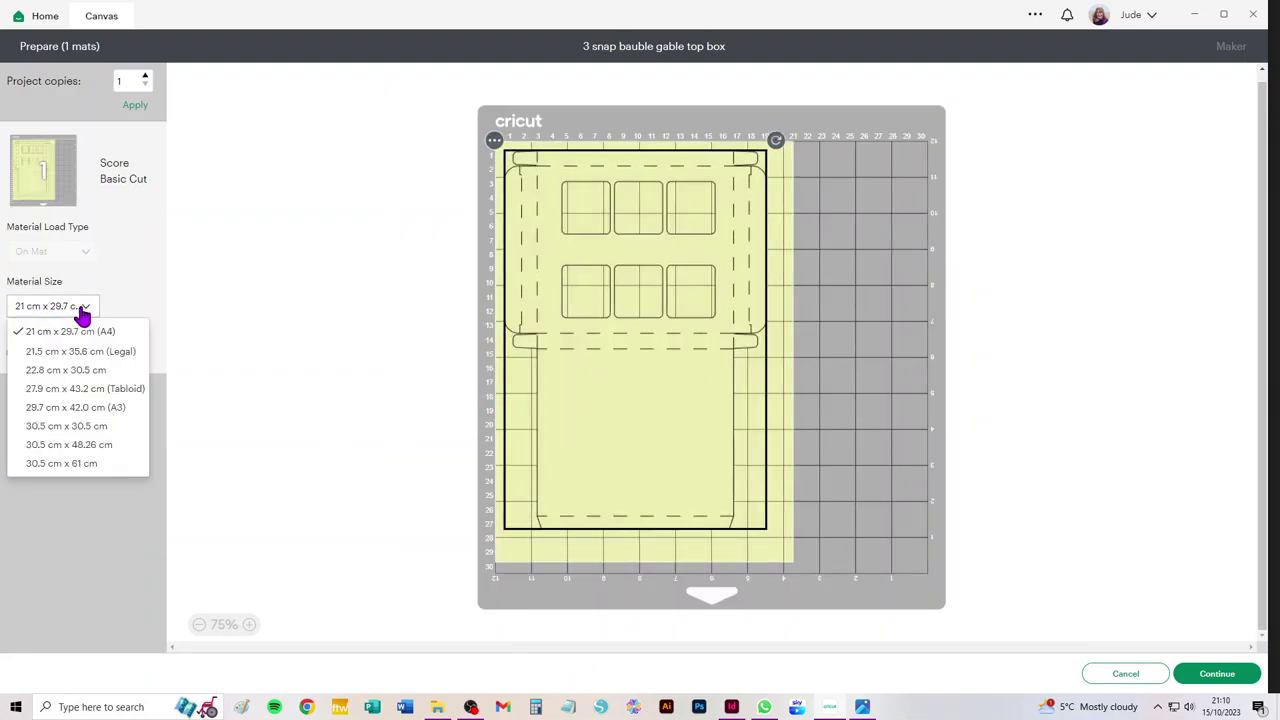
pyautogui.click(78, 426)
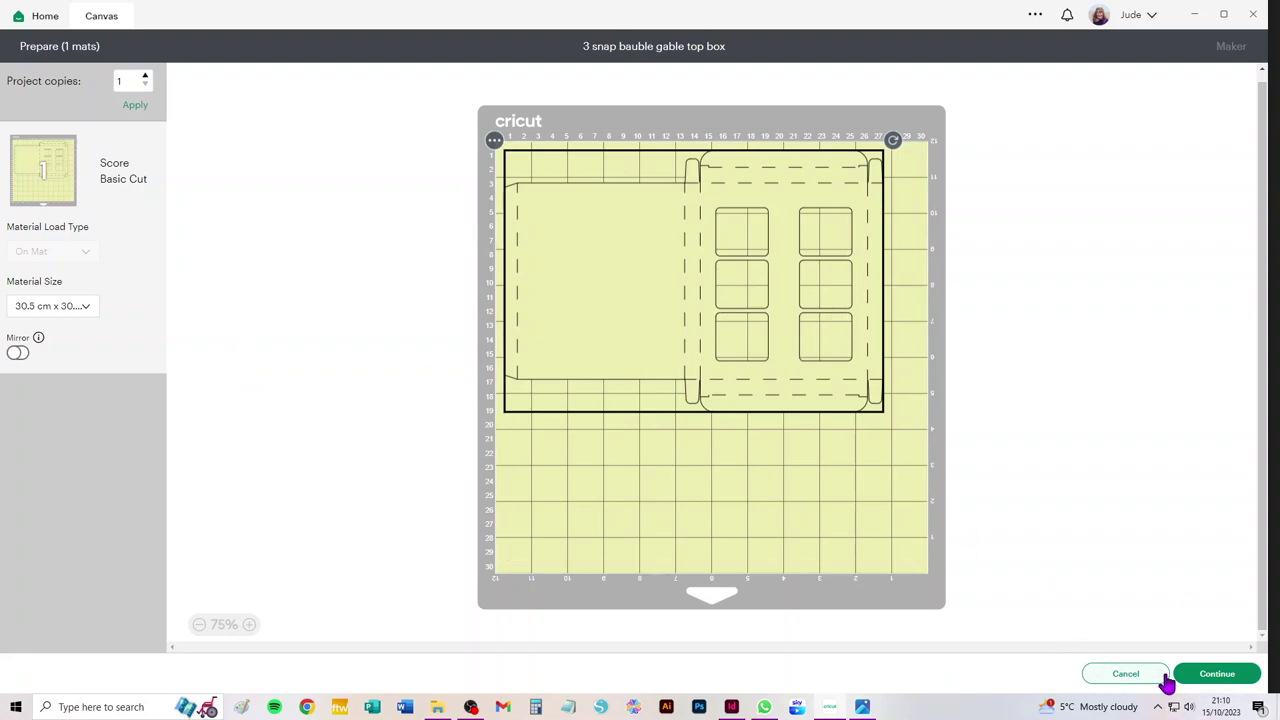
pyautogui.click(1106, 675)
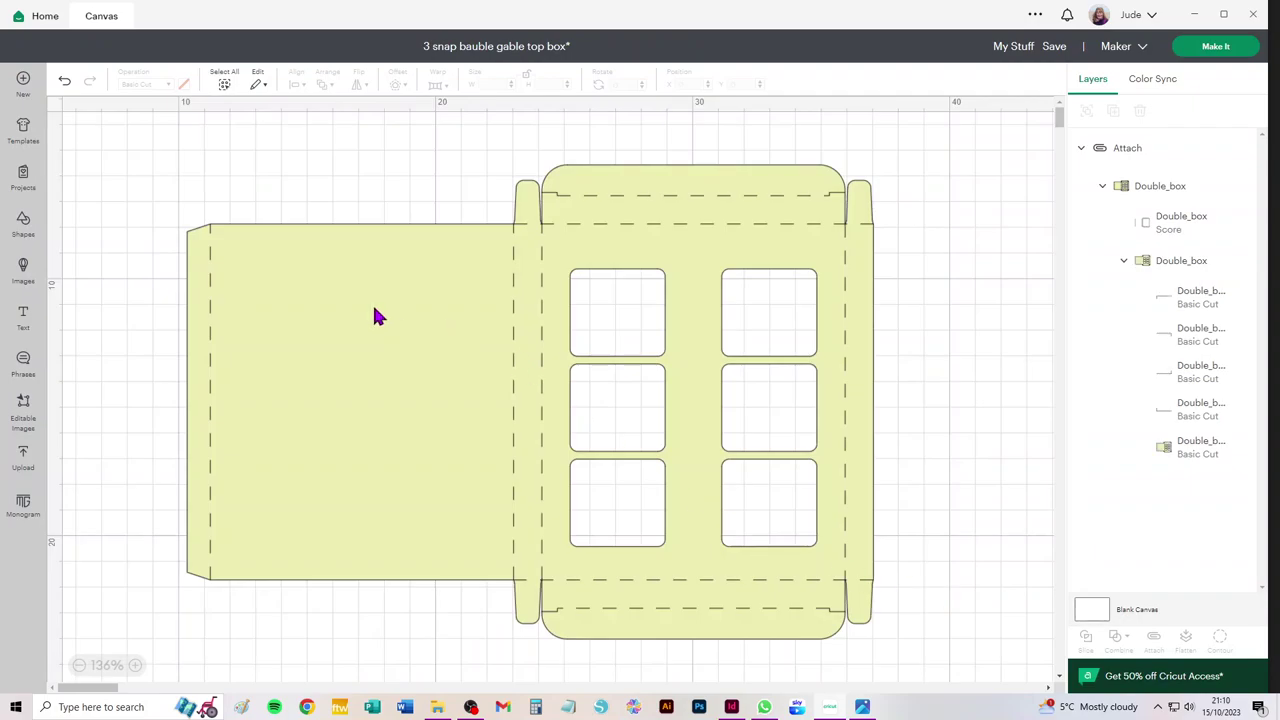
# Step: Delete the double box and add the pink triple box upload to the canvas
pyautogui.click(375, 311)
pyautogui.press('Delete')
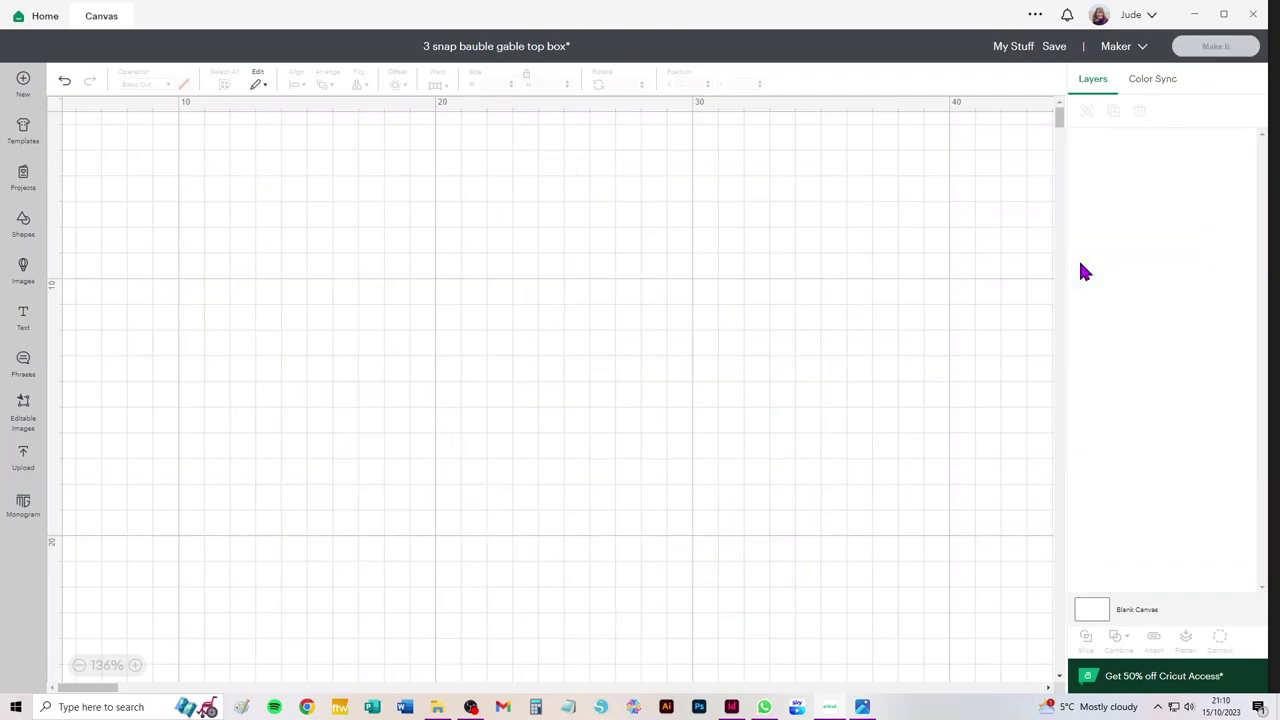
pyautogui.click(23, 457)
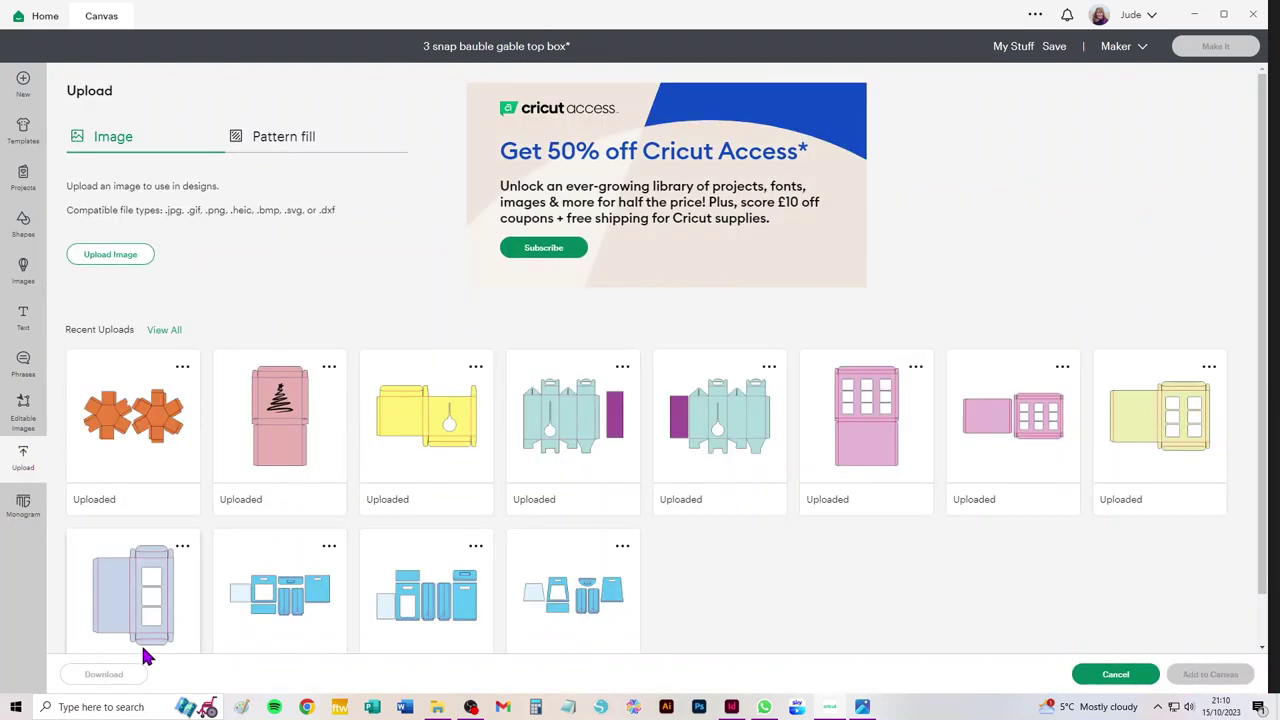
pyautogui.click(872, 412)
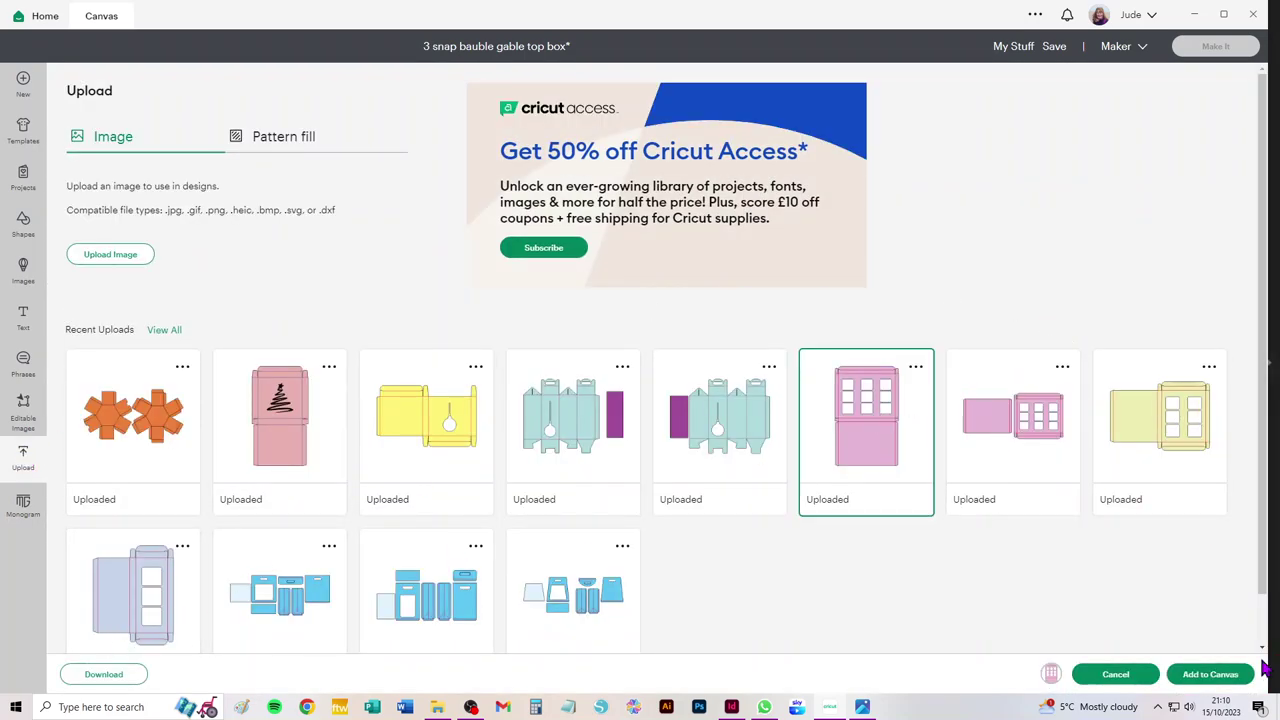
pyautogui.click(1194, 684)
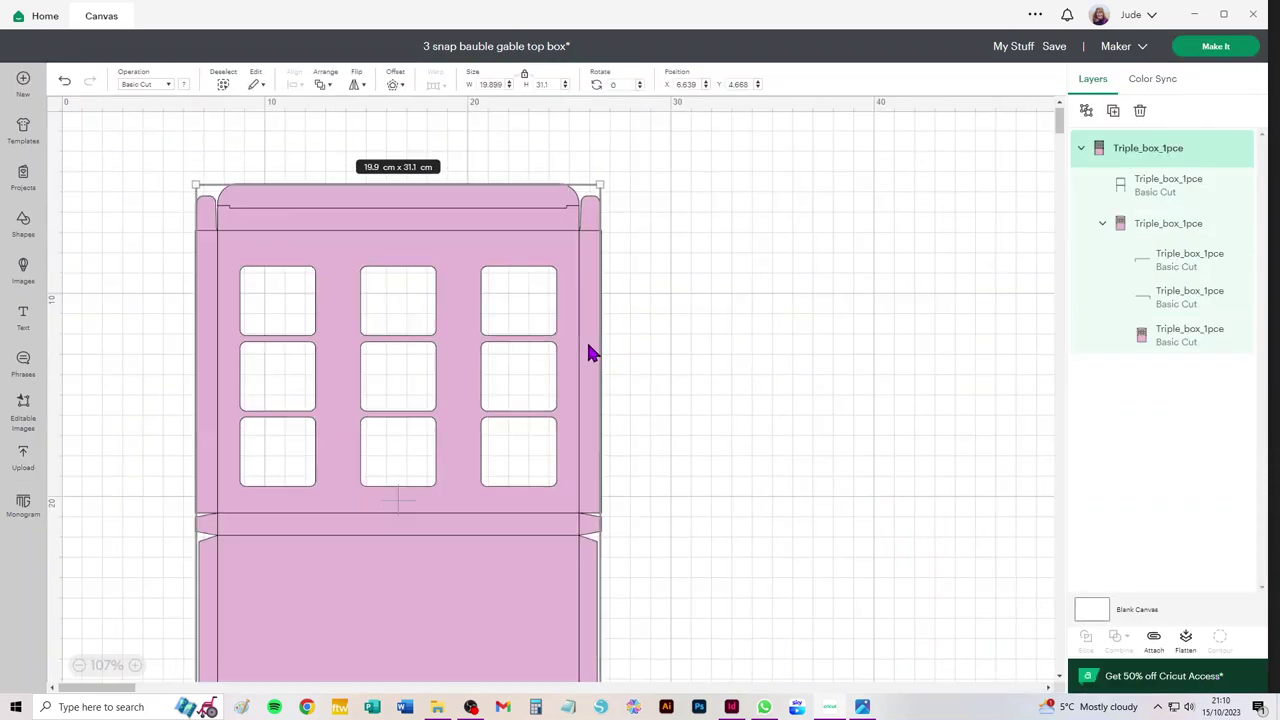
pyautogui.moveTo(351, 598); pyautogui.dragTo(529, 557)
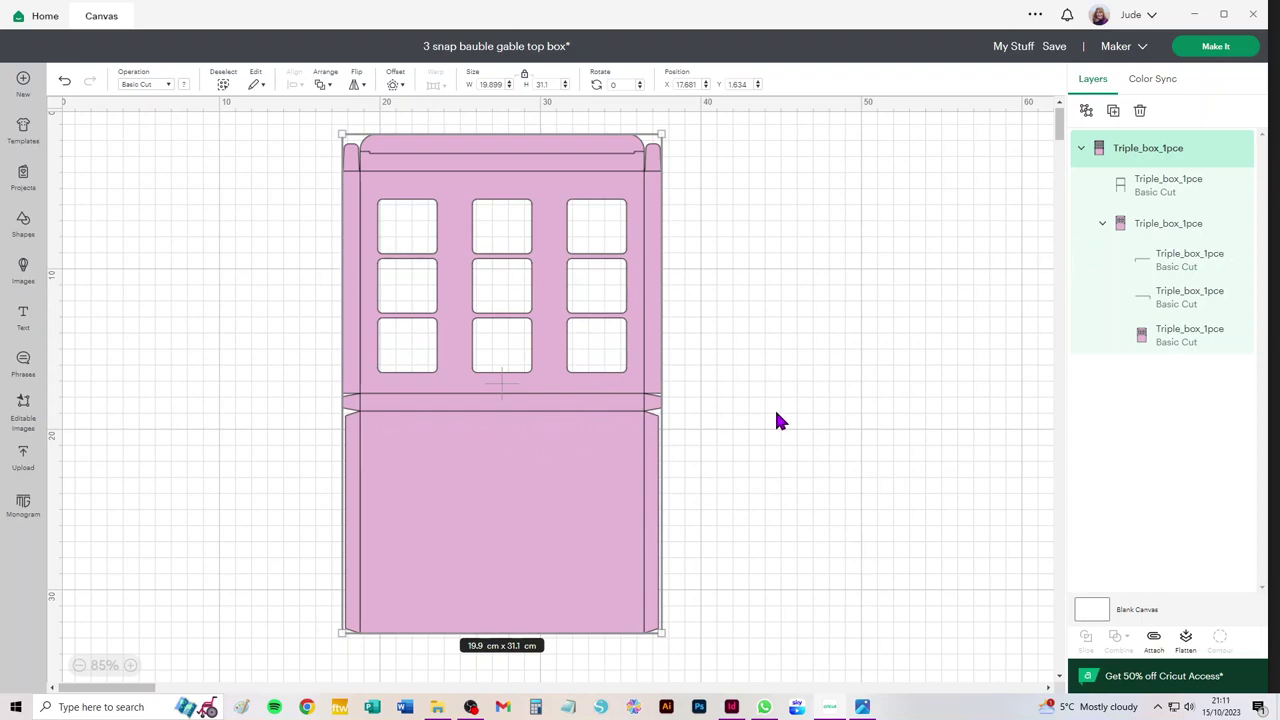
# Step: Set the triple box fold layer to Score, attach all layers, and prepare its mat
pyautogui.click(1171, 195)
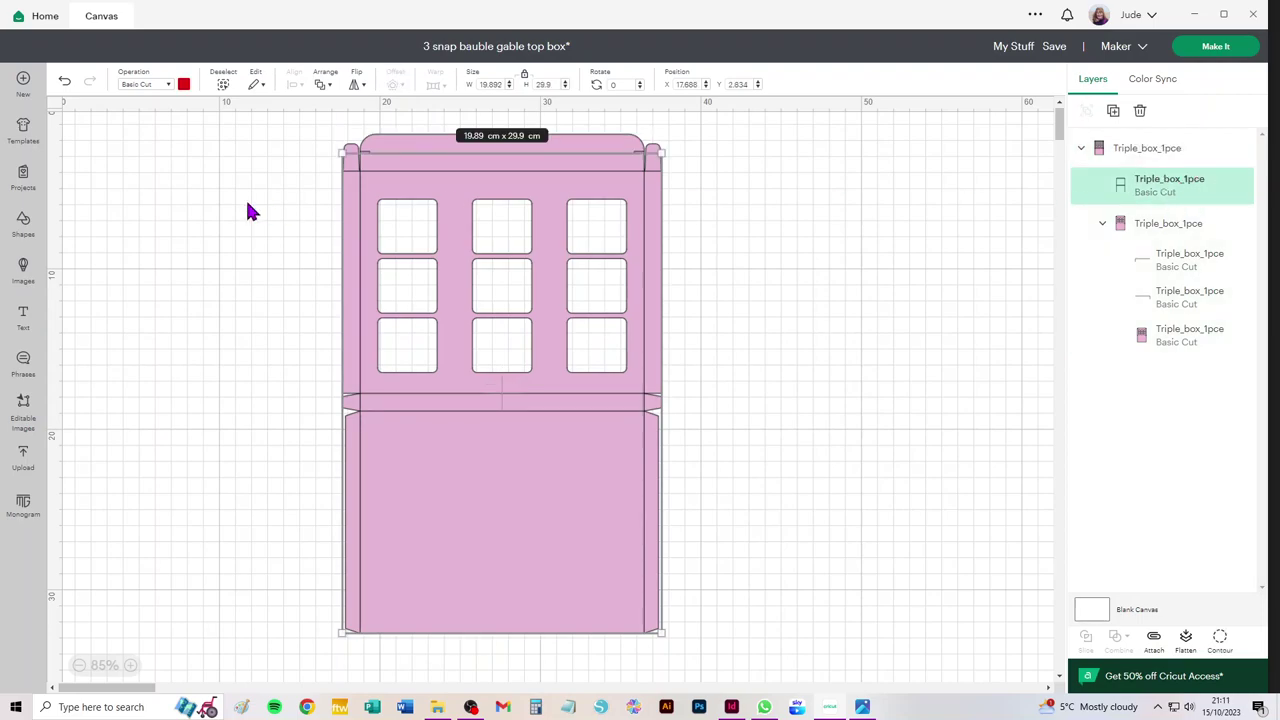
pyautogui.click(148, 85)
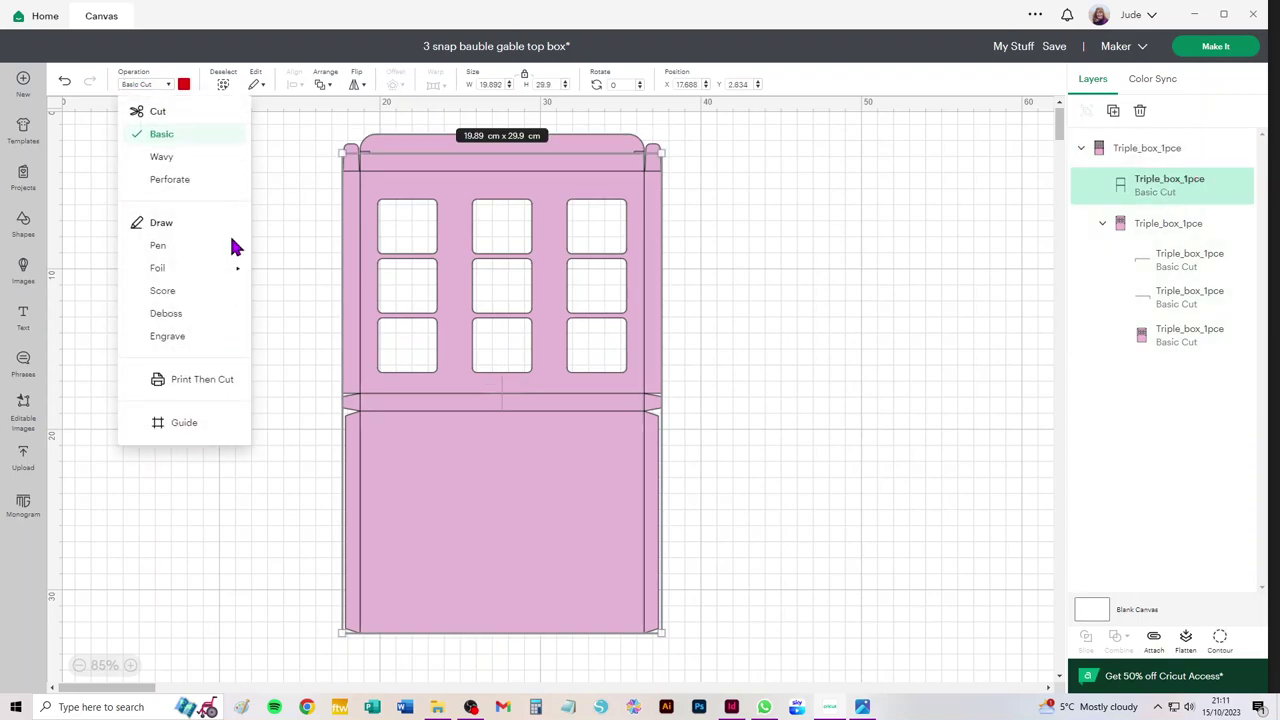
pyautogui.click(159, 292)
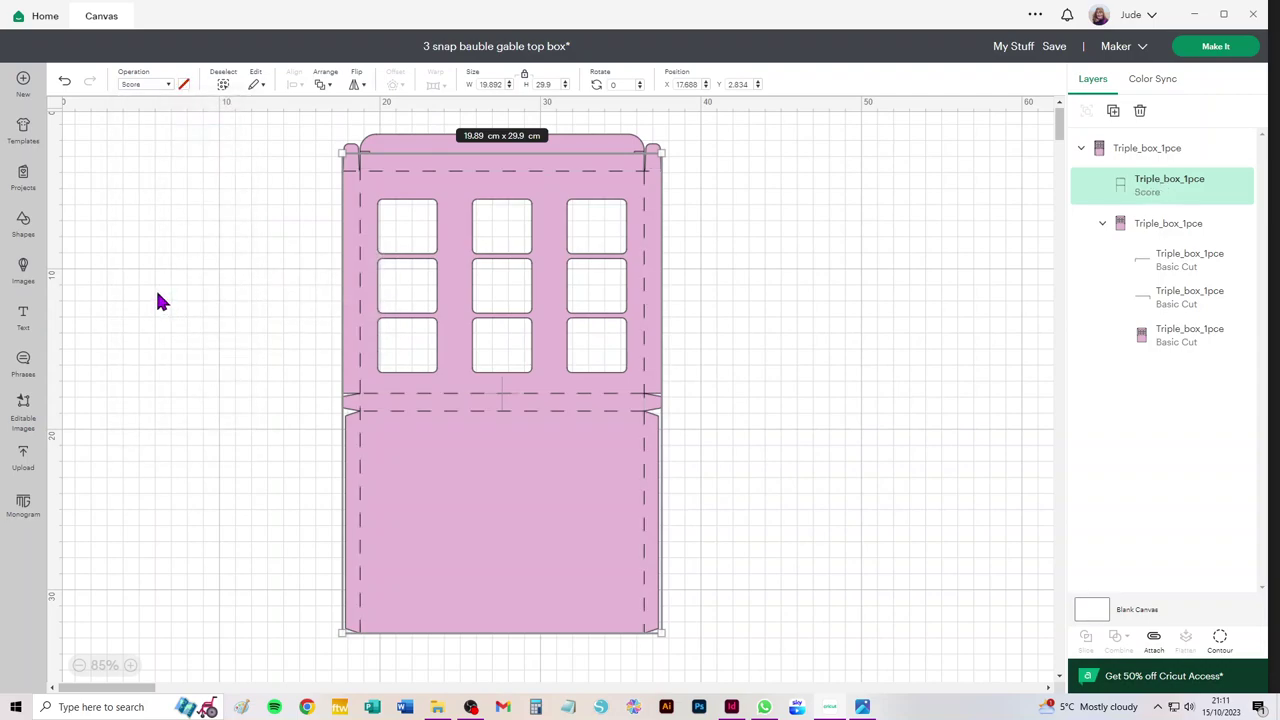
pyautogui.click(222, 84)
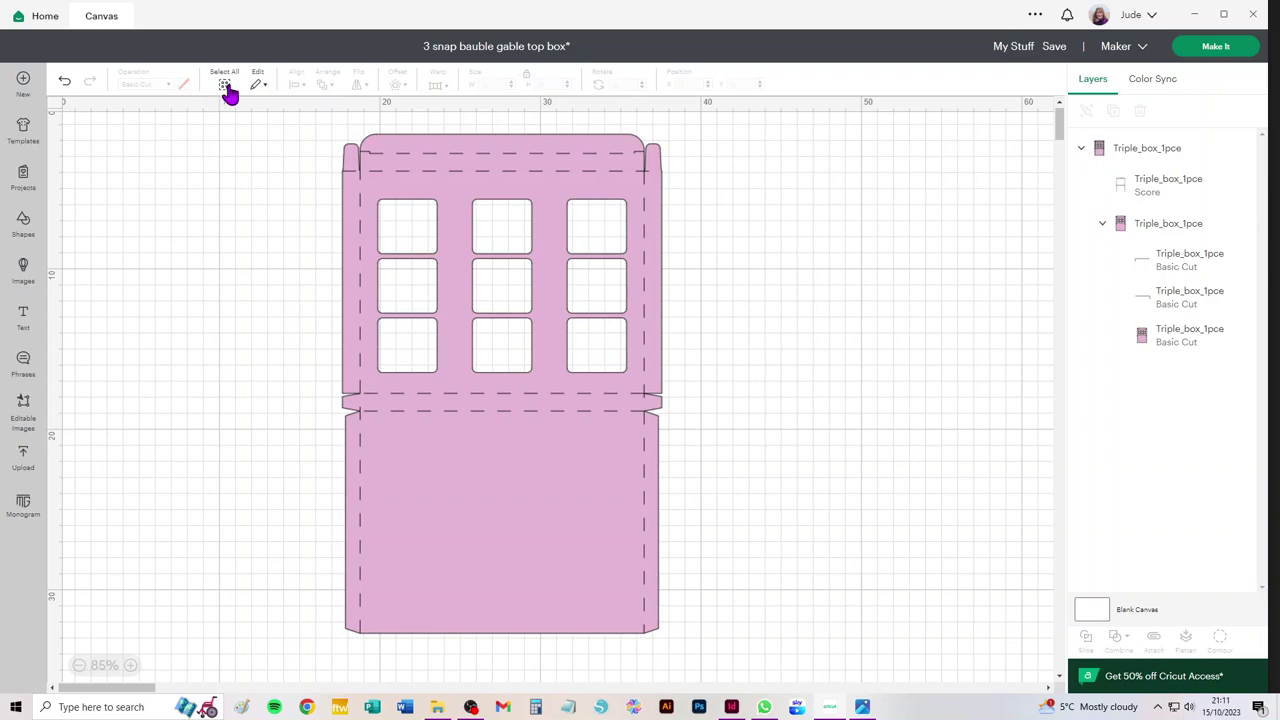
pyautogui.click(226, 87)
pyautogui.click(1155, 640)
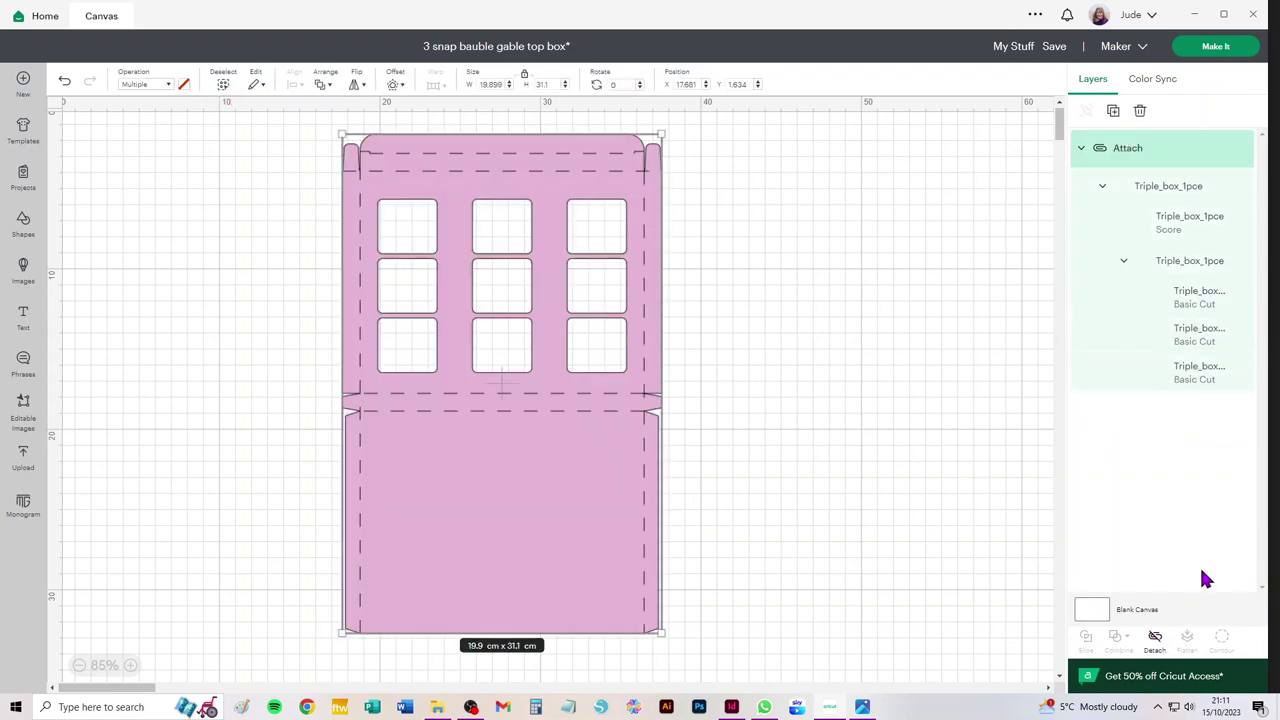
pyautogui.click(1214, 50)
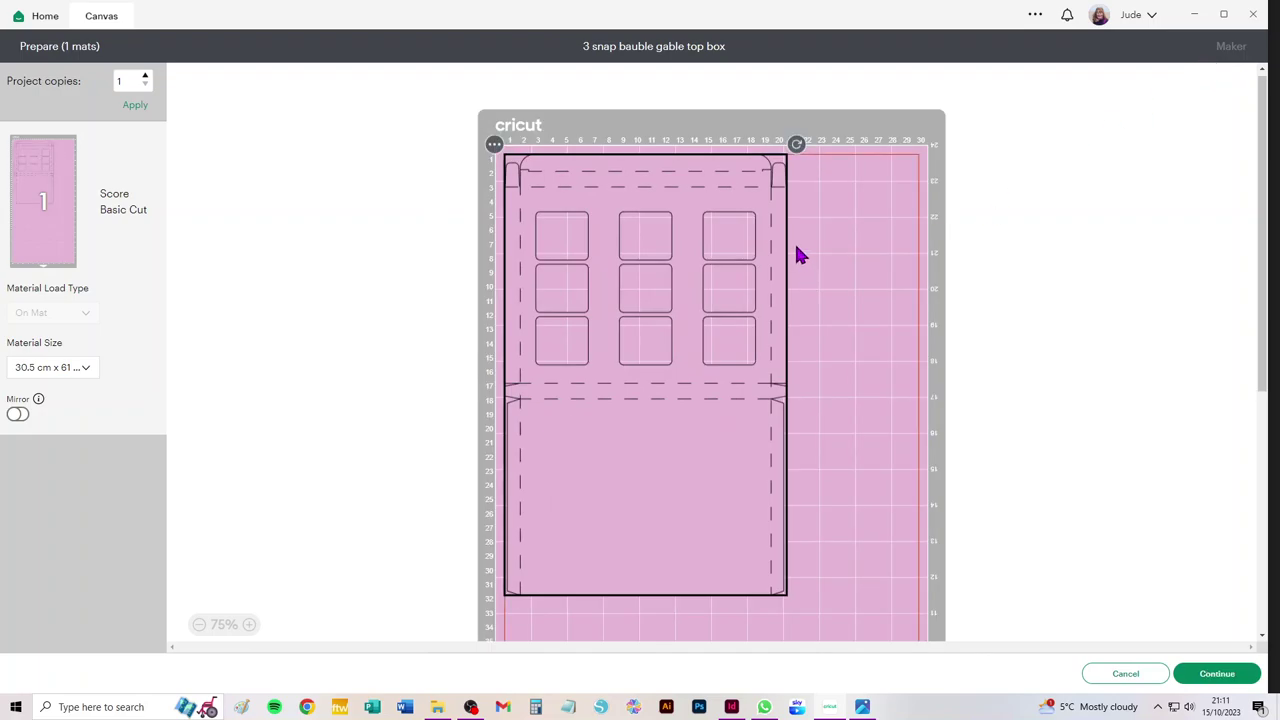
# Step: Preview the triple box on A3, then Tabloid (27.9 × 43.2 cm) material, and return to the canvas
pyautogui.click(62, 368)
pyautogui.click(80, 428)
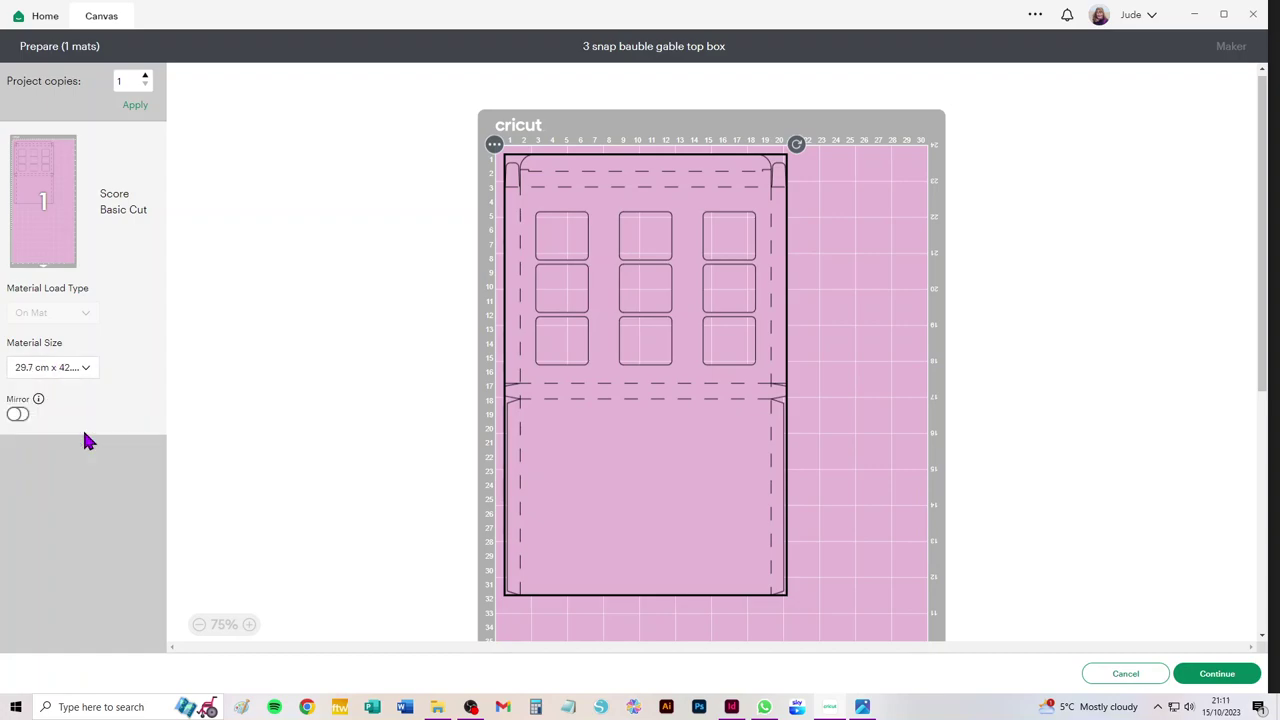
pyautogui.click(74, 372)
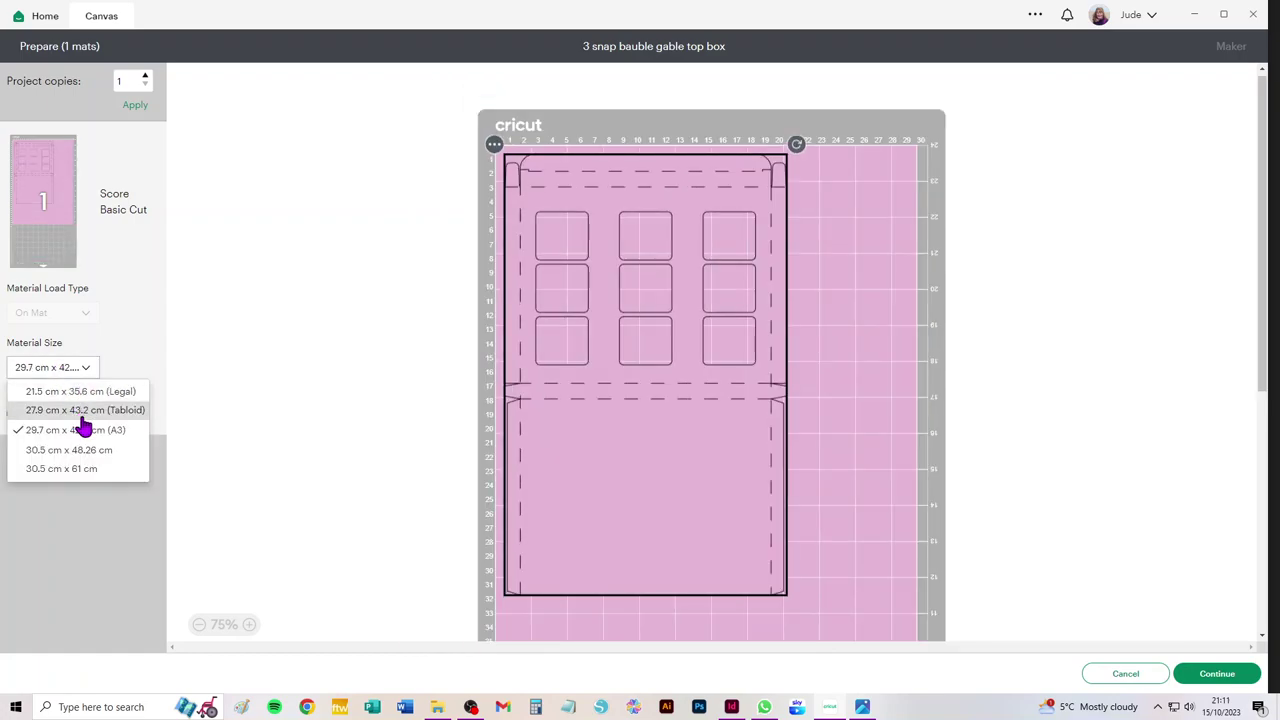
pyautogui.click(82, 410)
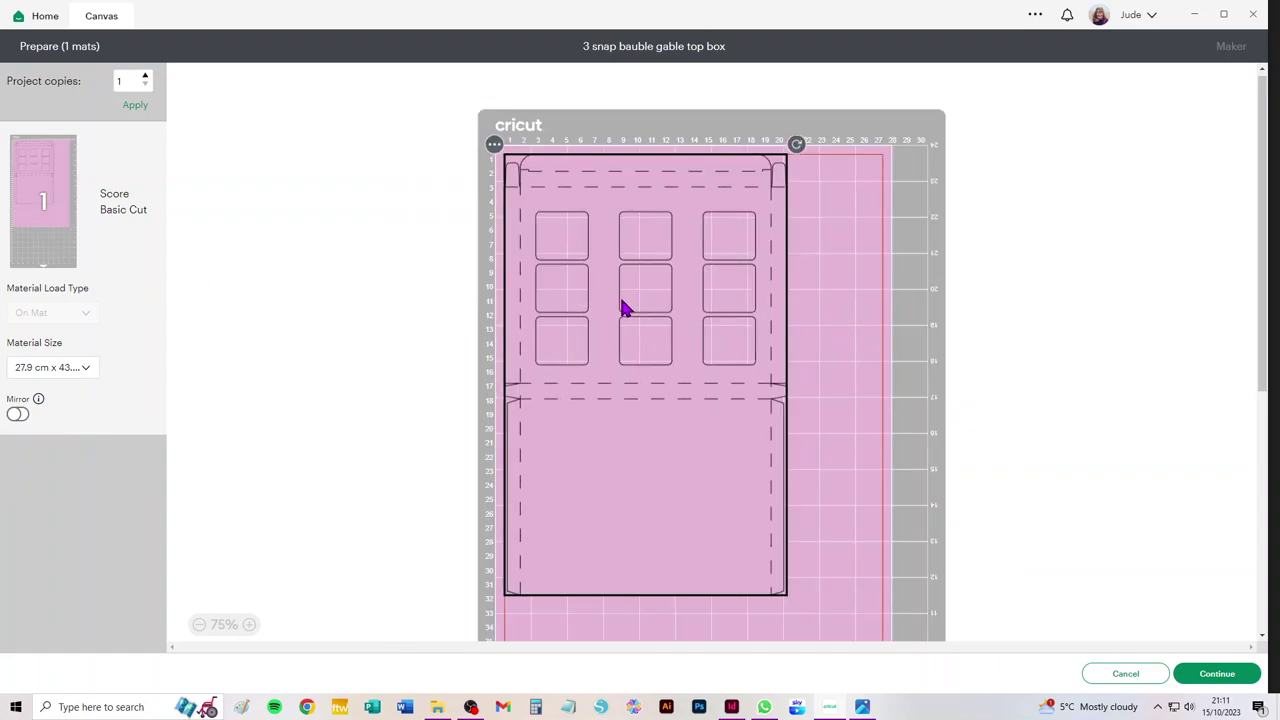
pyautogui.click(1143, 680)
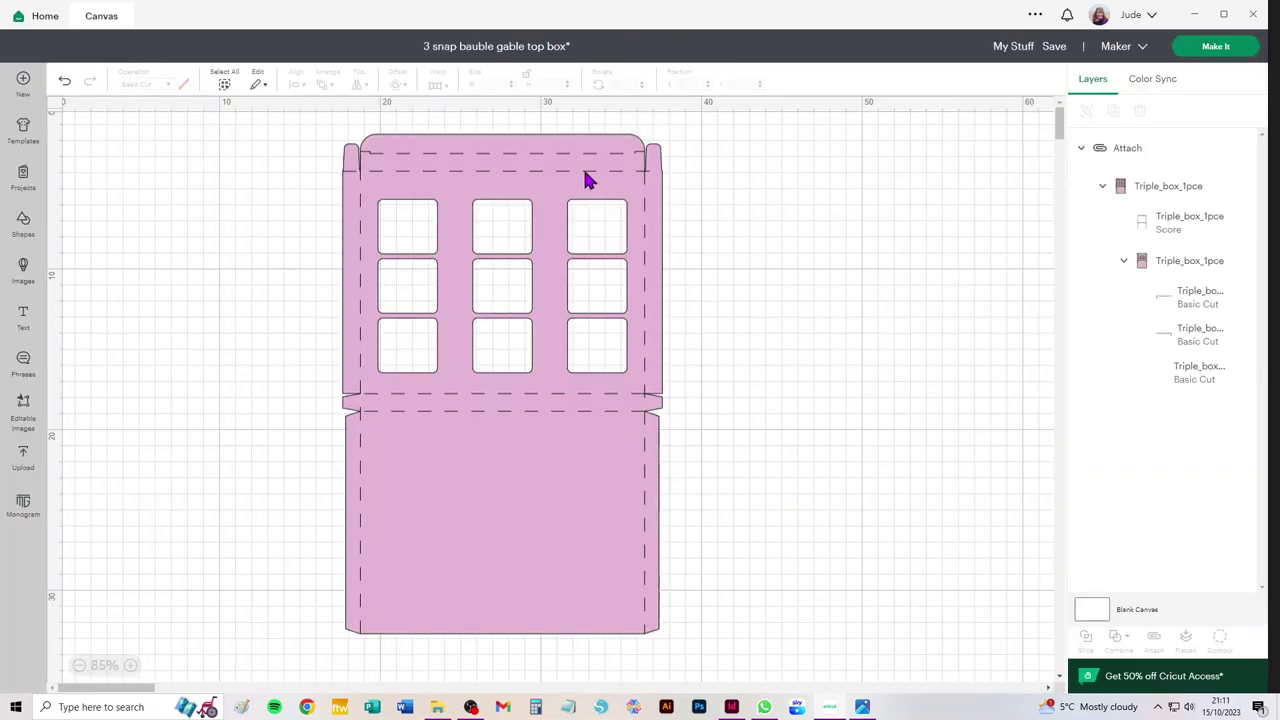
pyautogui.click(590, 181)
pyautogui.press('Delete')
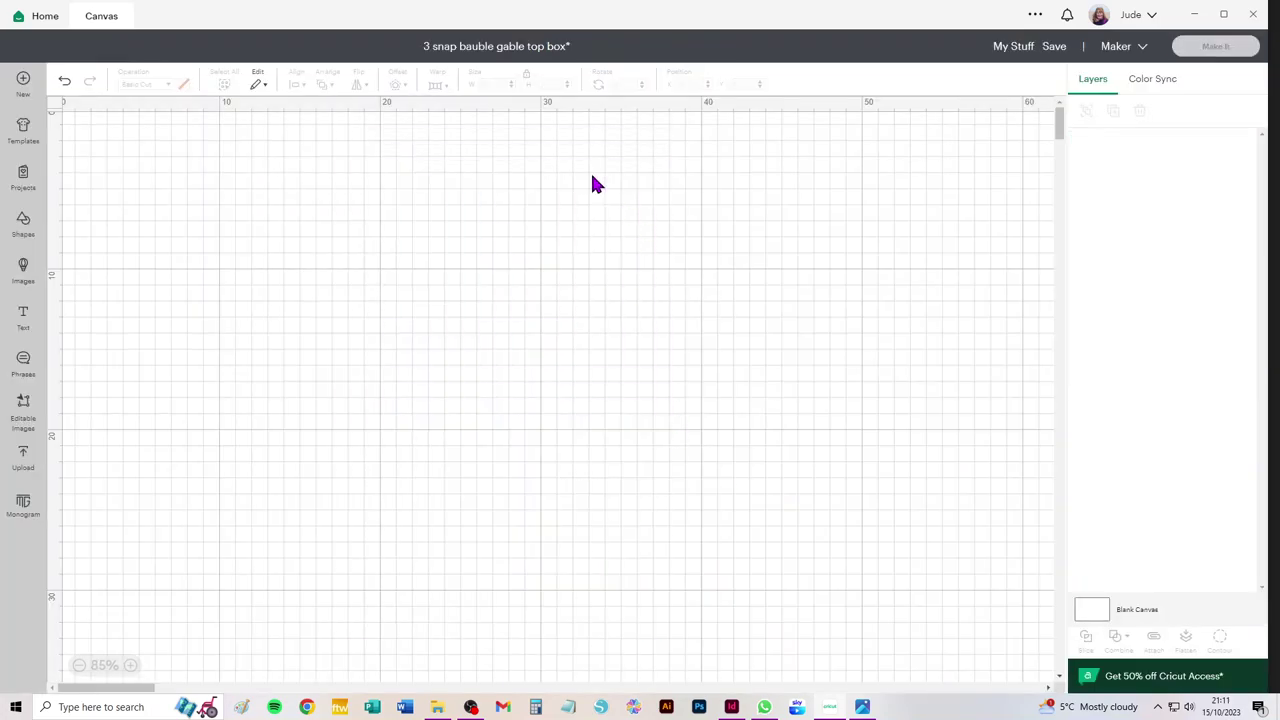
pyautogui.click(24, 457)
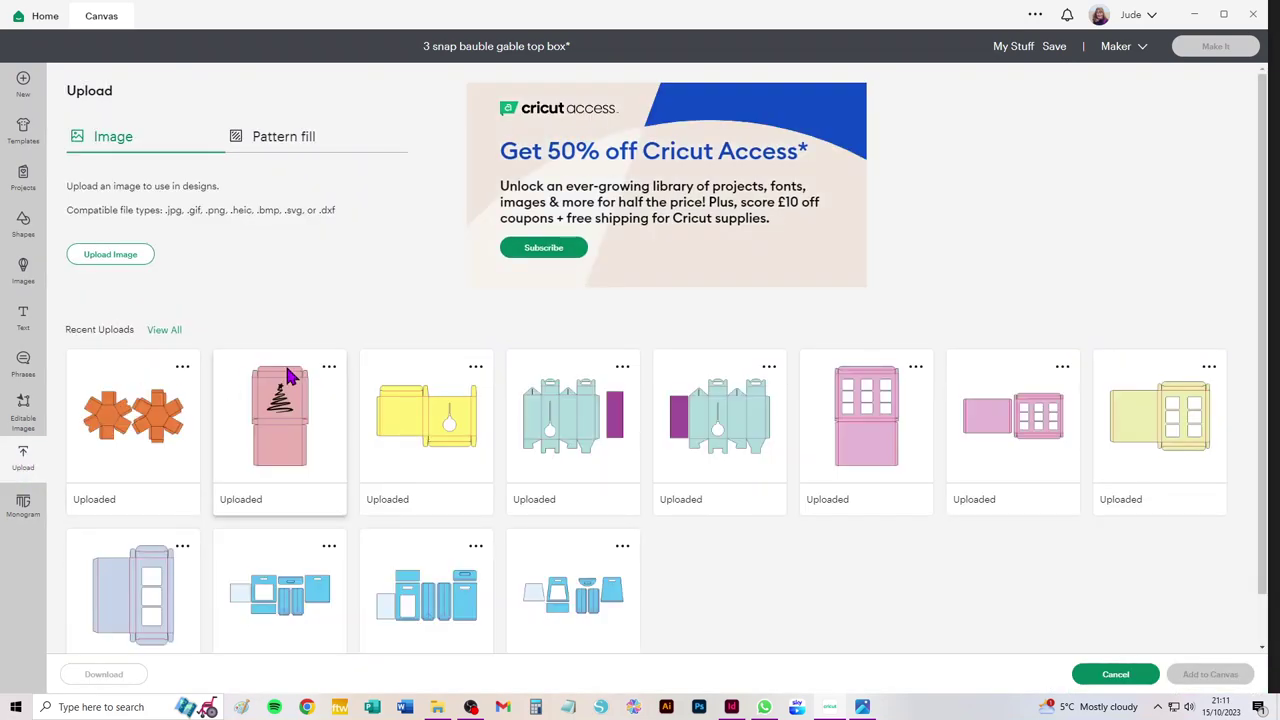
pyautogui.click(1013, 430)
pyautogui.click(1210, 674)
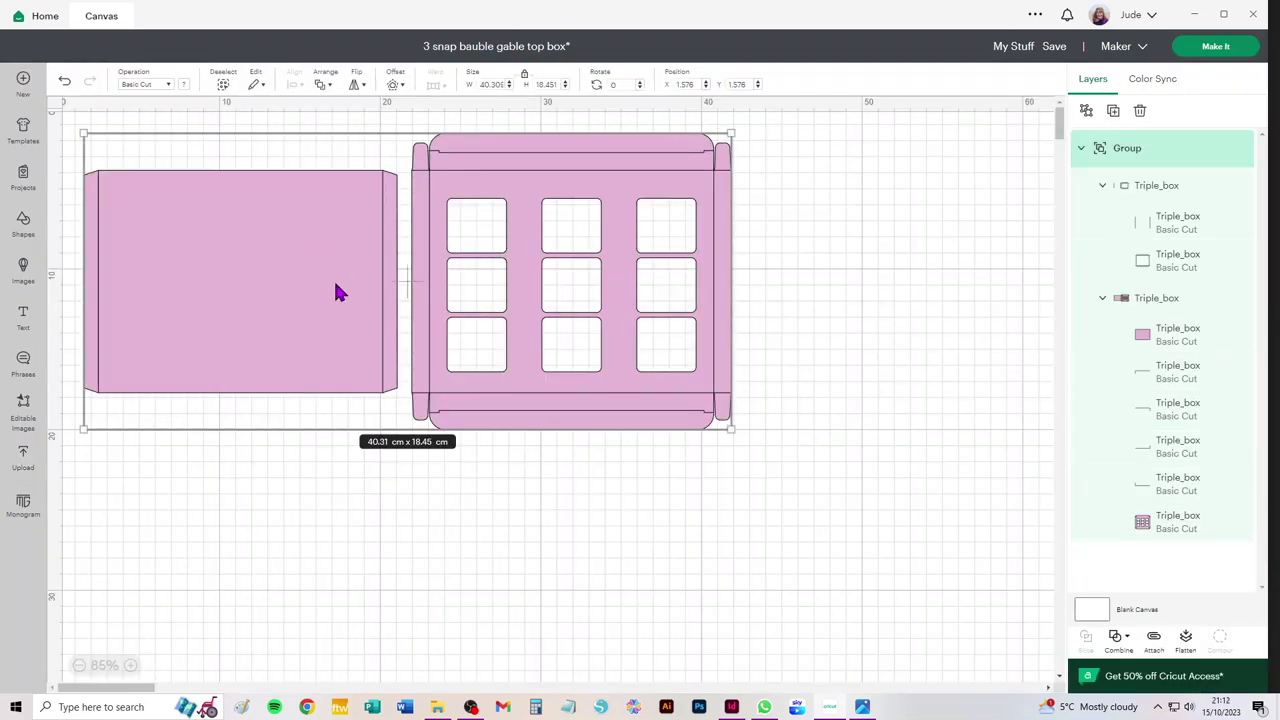
pyautogui.scroll(2, 333, 289)
# Step: Reposition the triple box and set its fold-line sub-group's operation to Score
pyautogui.scroll(2, 400, 280)
pyautogui.moveTo(430, 313)
pyautogui.mouseDown()
pyautogui.moveTo(403, 317)
pyautogui.moveTo(410, 309)
pyautogui.mouseUp()
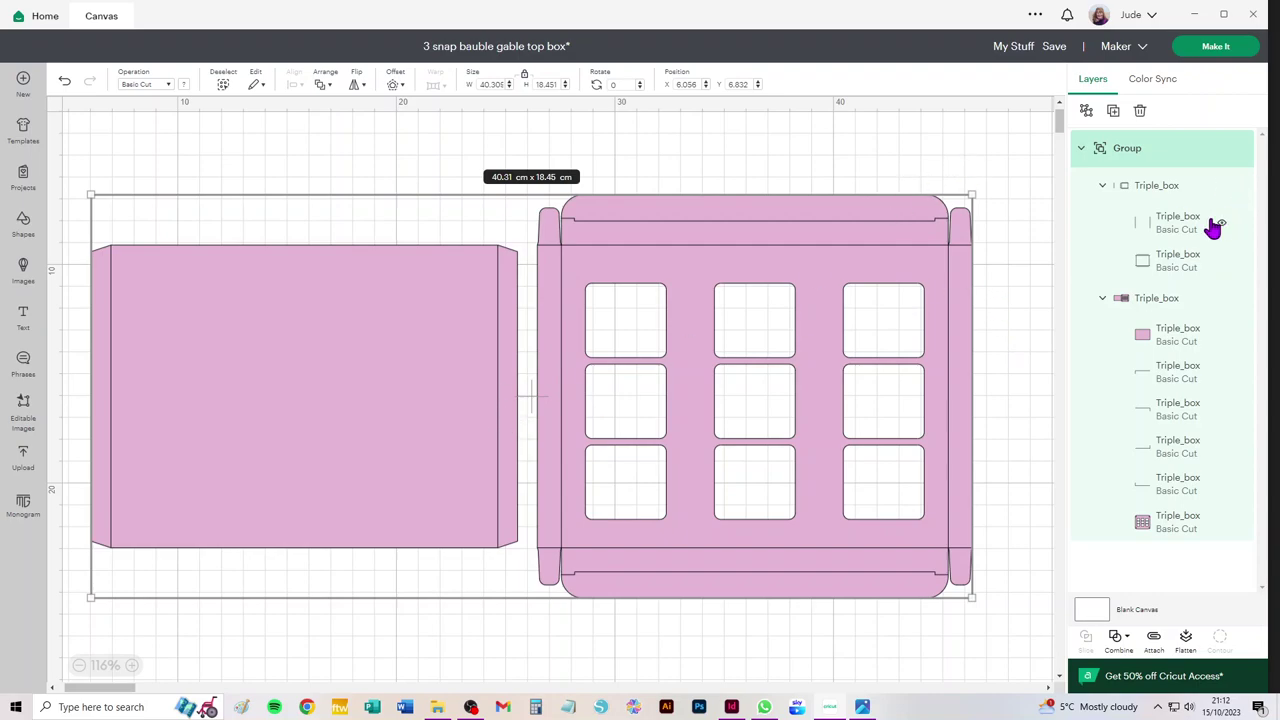
pyautogui.click(1155, 199)
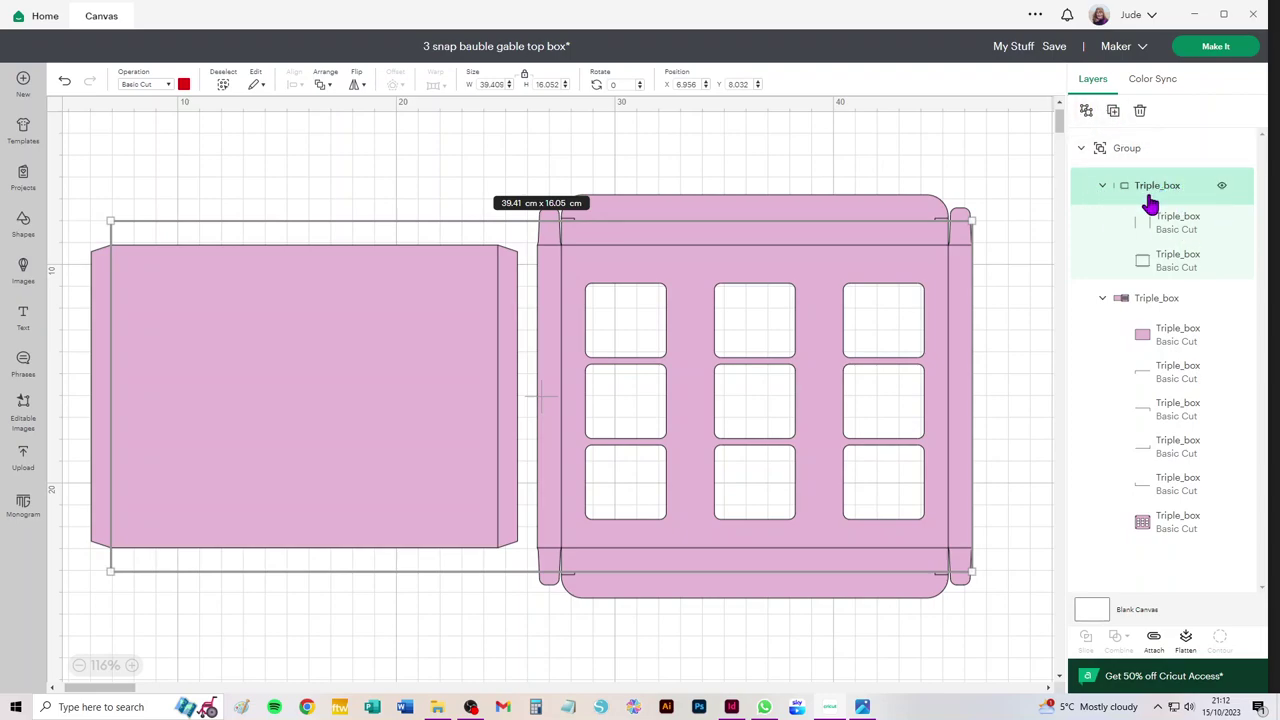
pyautogui.click(1104, 189)
pyautogui.click(1103, 189)
pyautogui.click(143, 85)
pyautogui.click(166, 290)
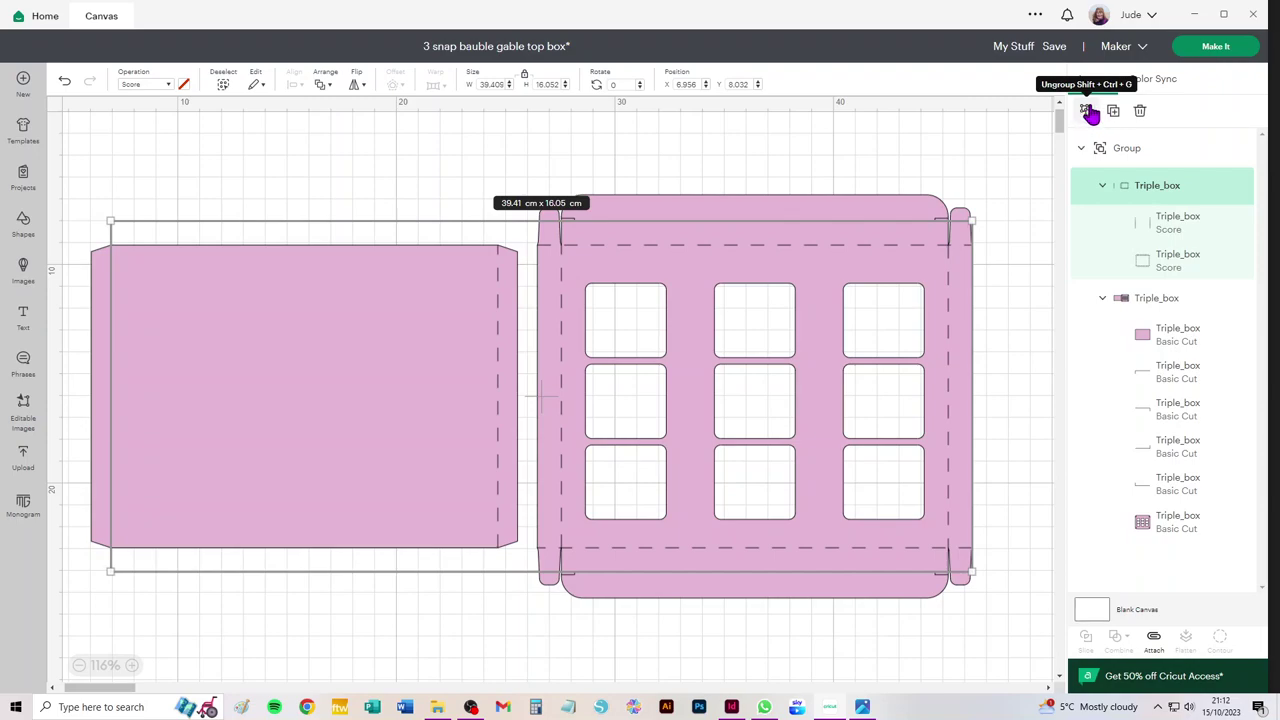
# Step: Ungroup the score sub-group, the cut sub-group and the top Triple_box group into eight layers
pyautogui.click(1087, 111)
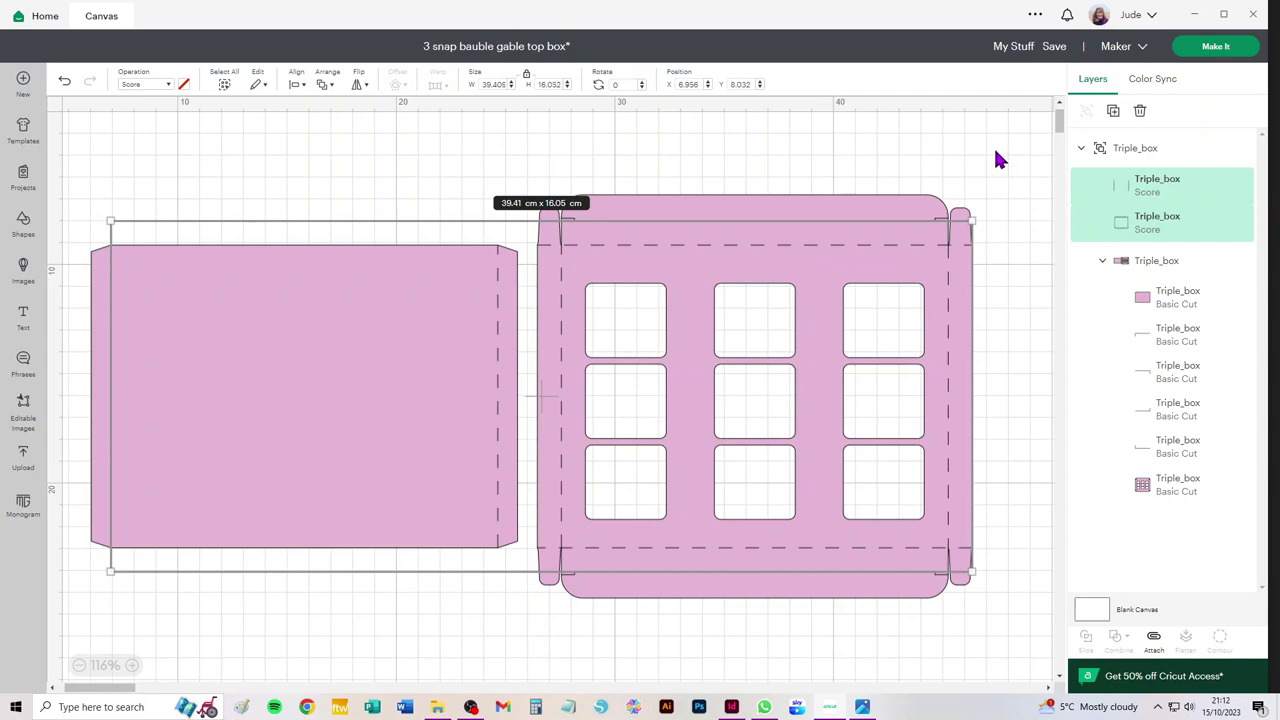
pyautogui.click(1148, 270)
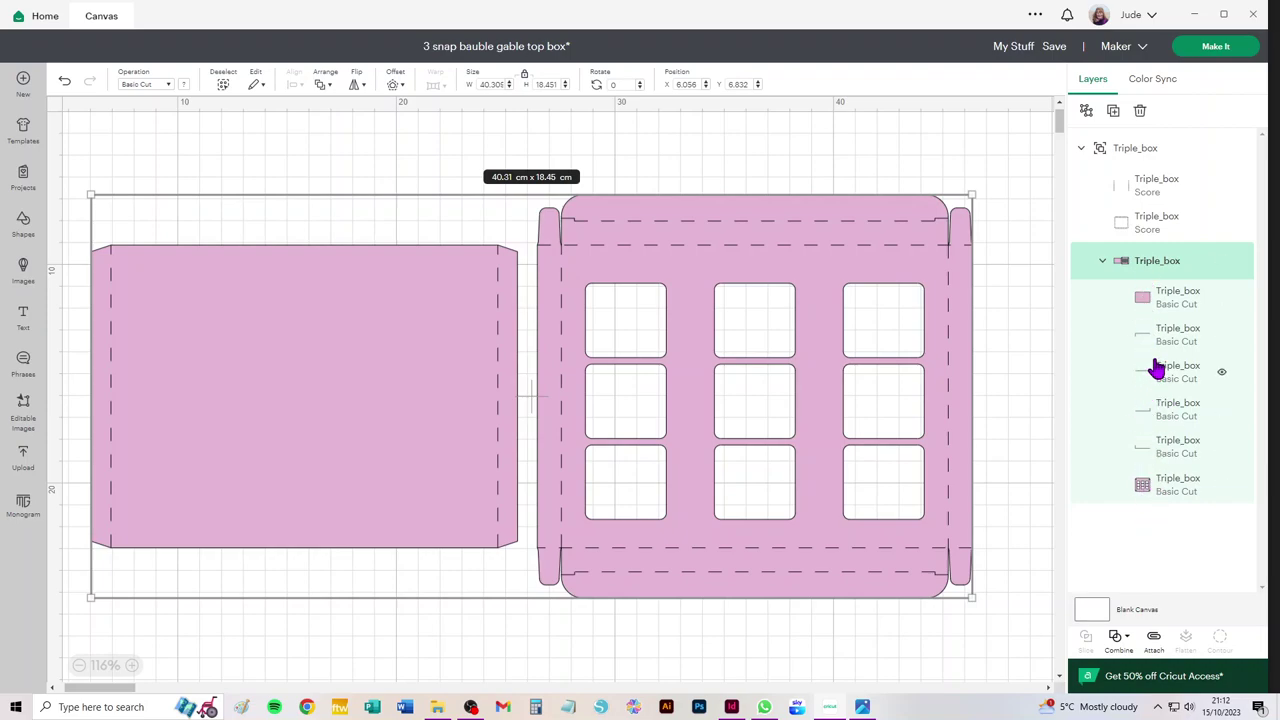
pyautogui.click(1085, 113)
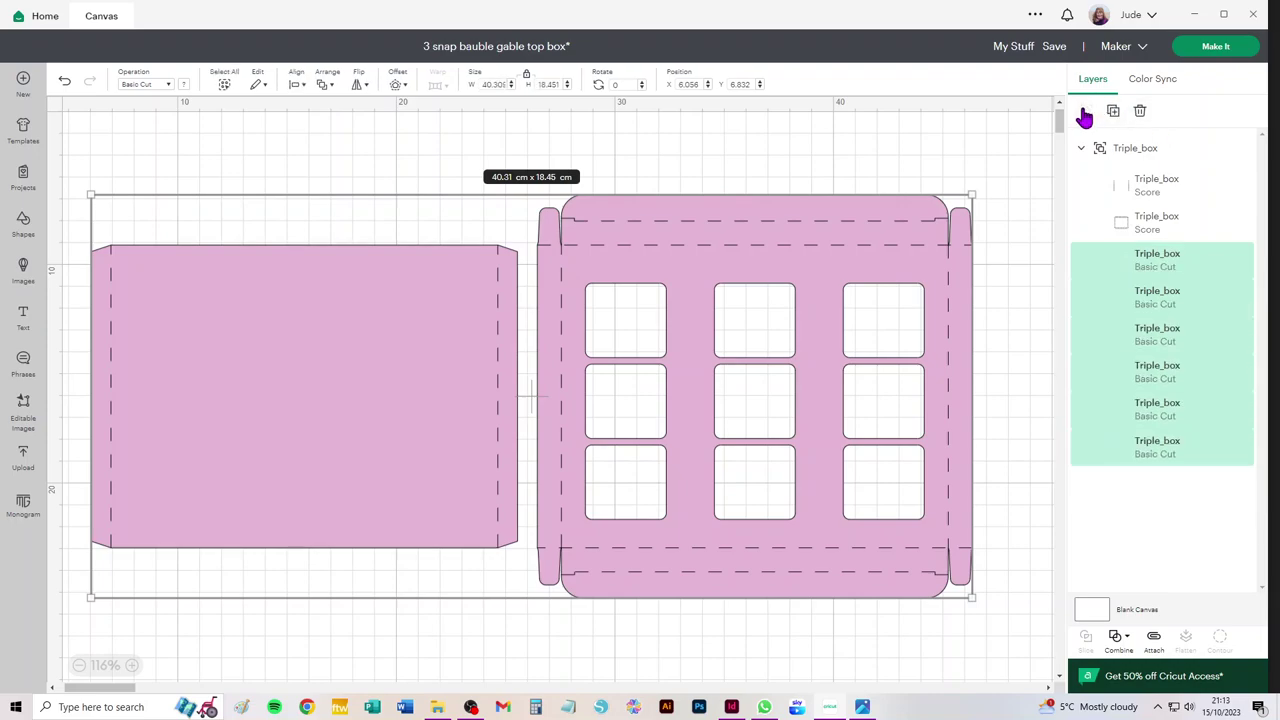
pyautogui.click(1143, 151)
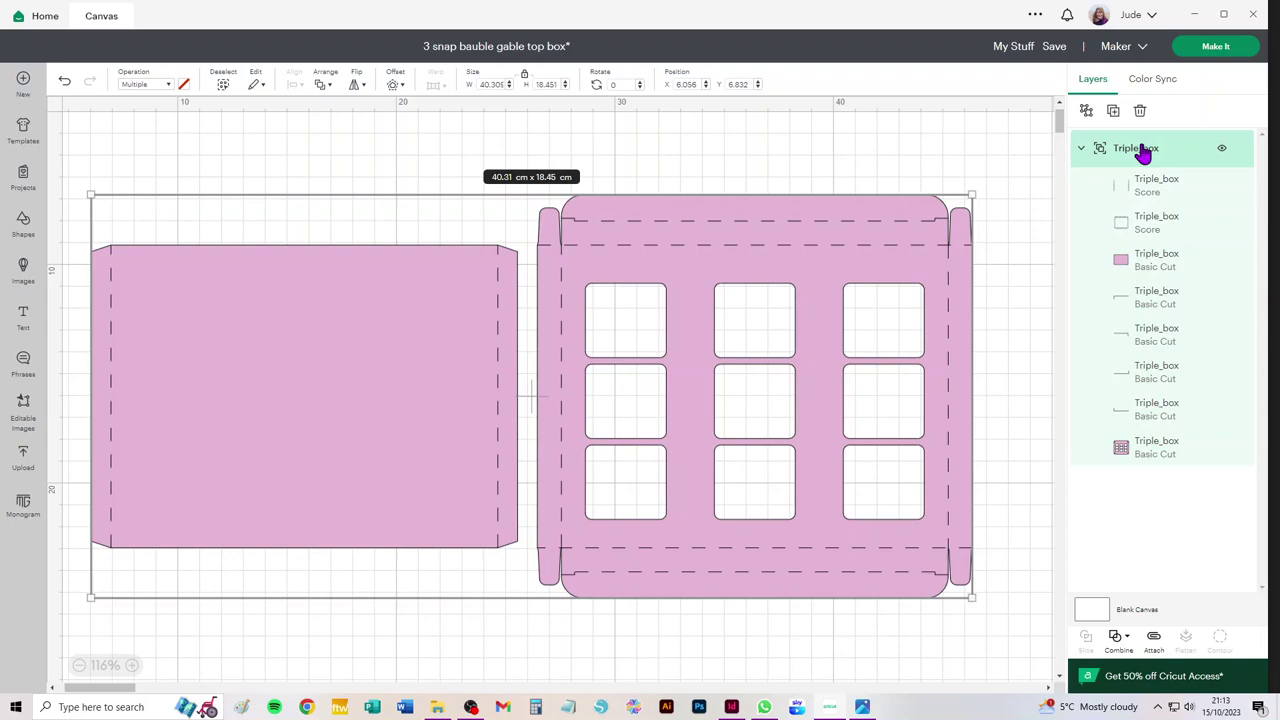
pyautogui.click(1086, 111)
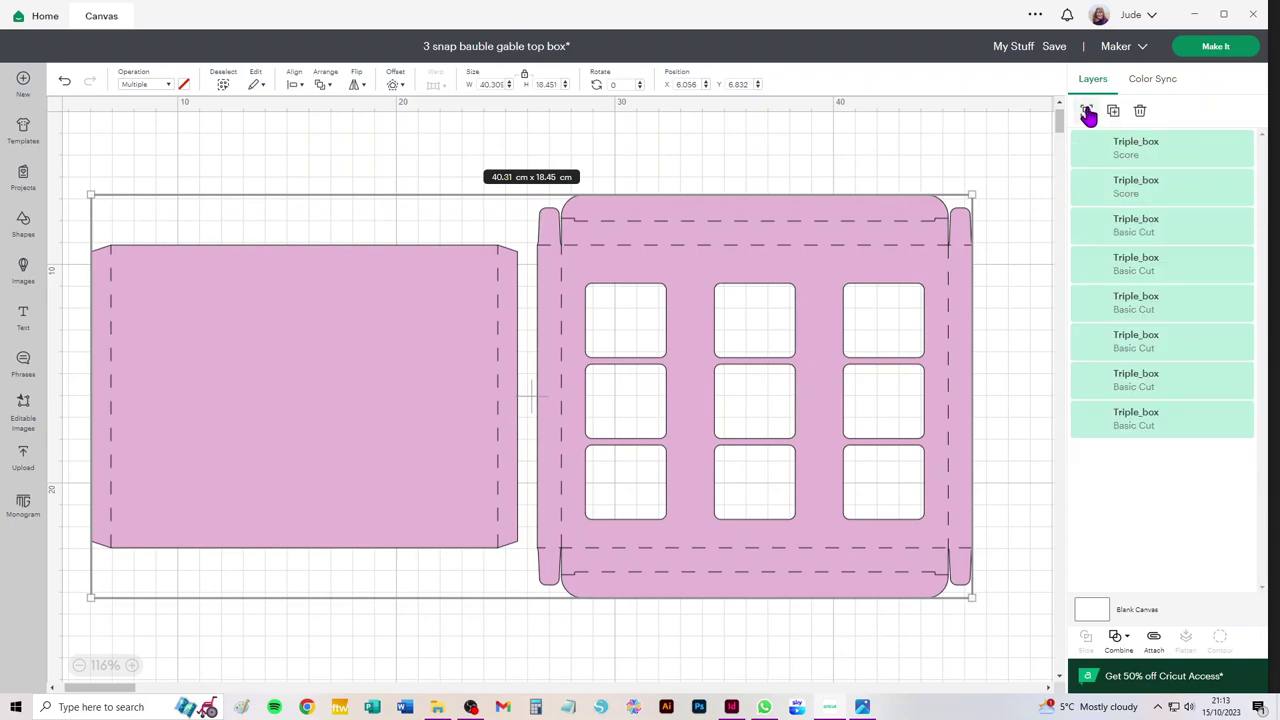
# Step: Attach the score lines to the nine-window box piece
pyautogui.click(1008, 184)
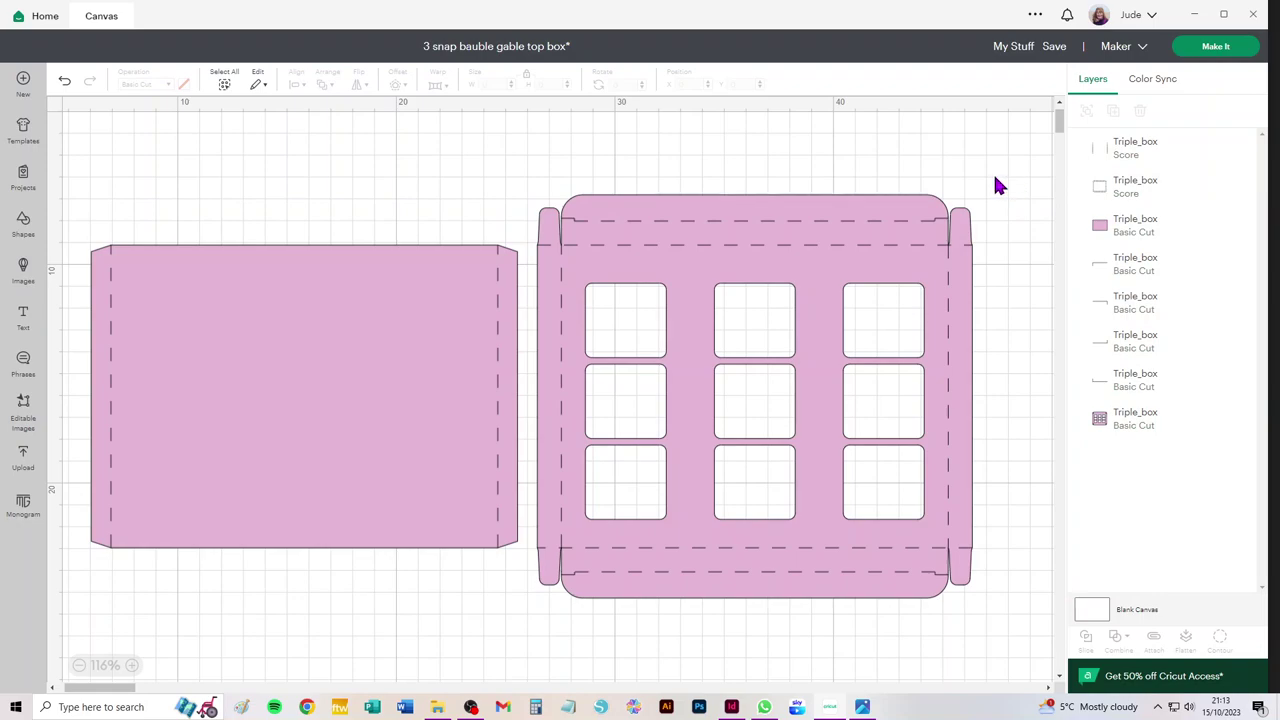
pyautogui.moveTo(1001, 173); pyautogui.dragTo(527, 630)
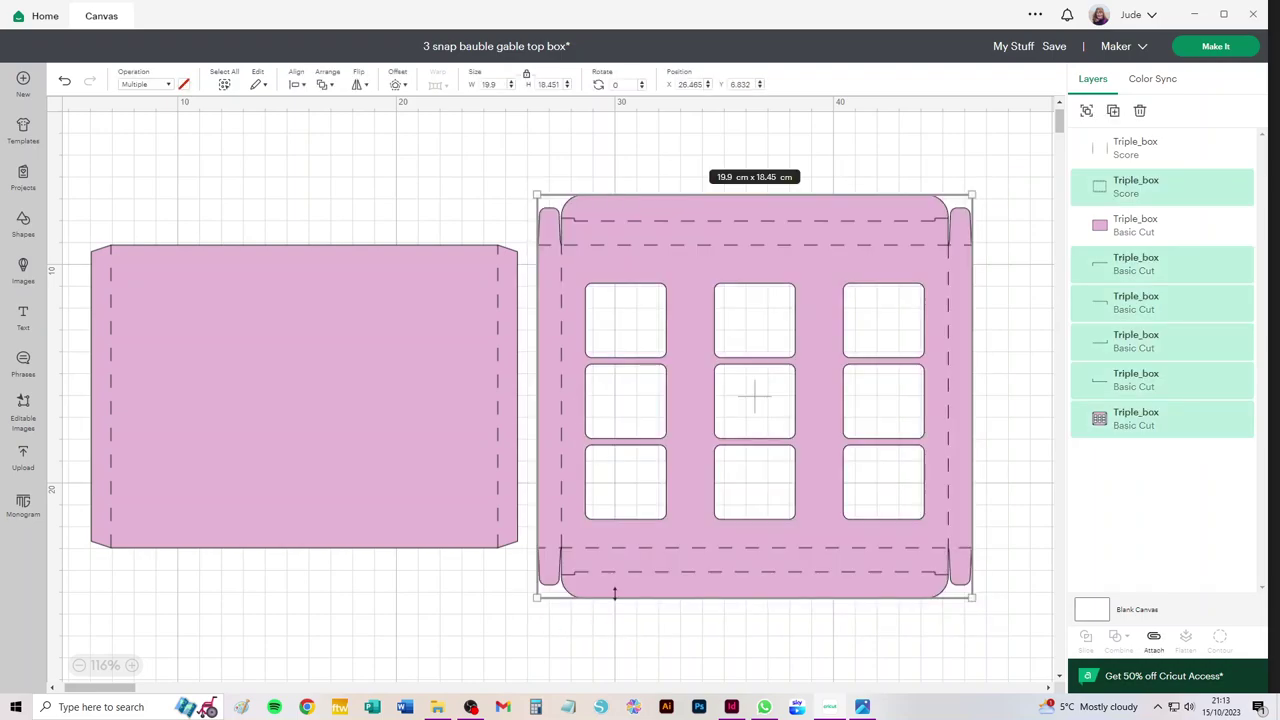
pyautogui.click(1154, 637)
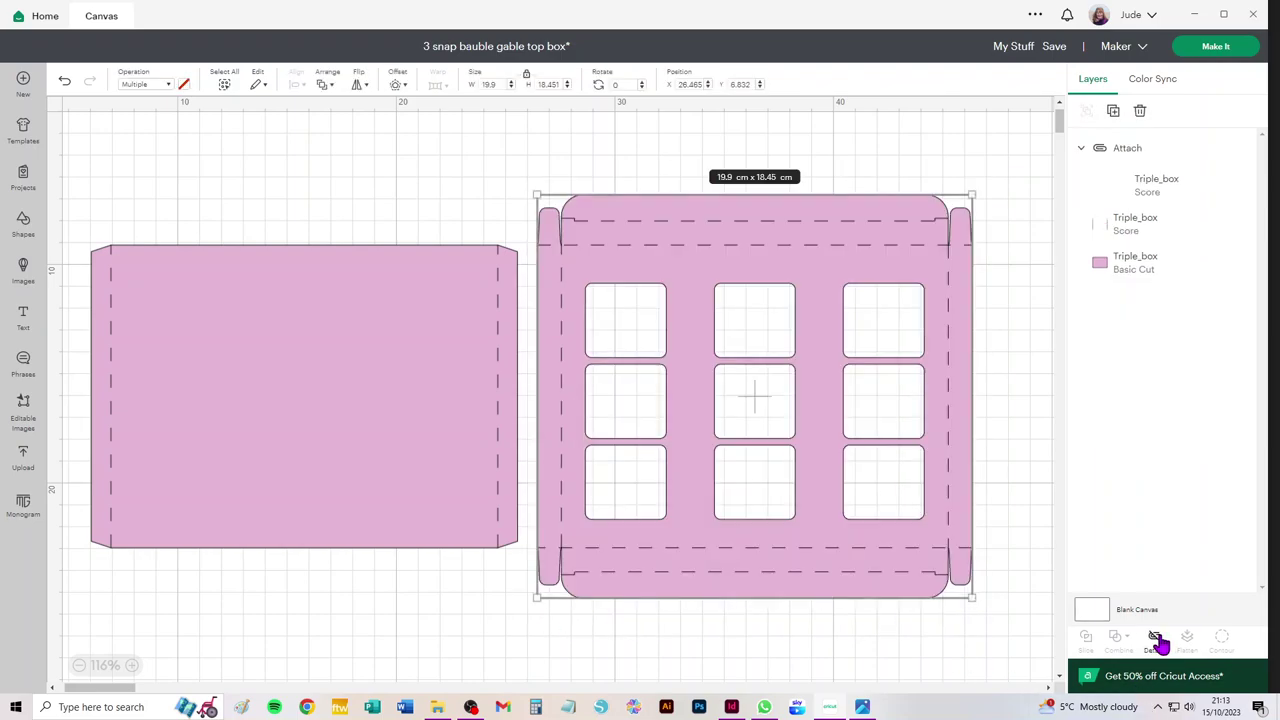
# Step: Attach the score lines to the rectangular sleeve panel, then deselect everything
pyautogui.moveTo(65, 602); pyautogui.dragTo(531, 202)
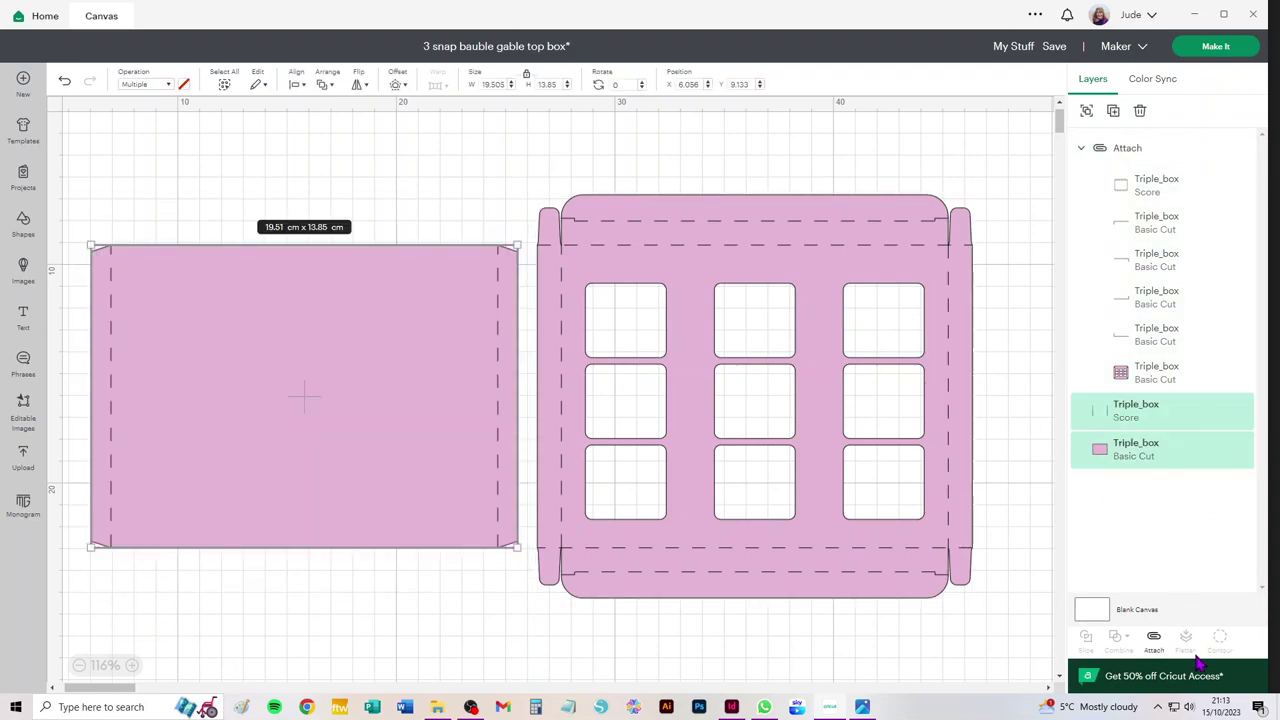
pyautogui.click(1152, 640)
pyautogui.click(754, 630)
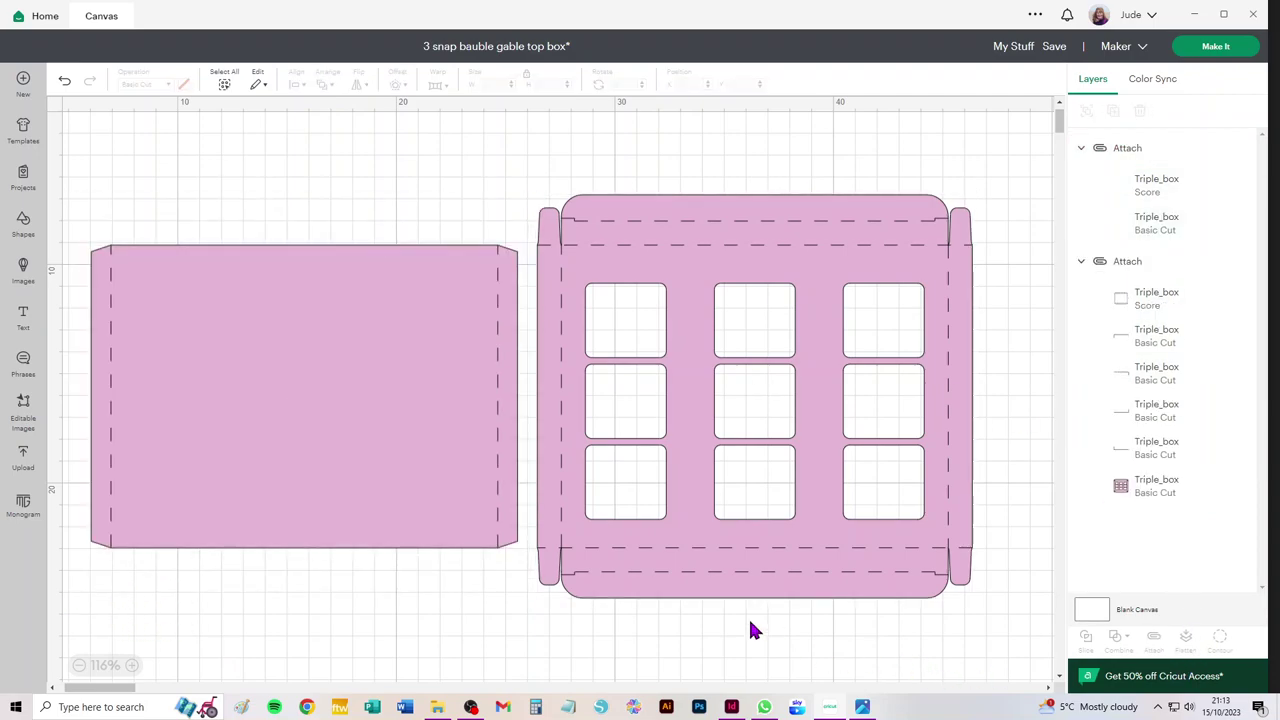
# Step: Prepare the mats at A4 size, rotating the panel upright into mat 2's top-left corner
pyautogui.click(1218, 49)
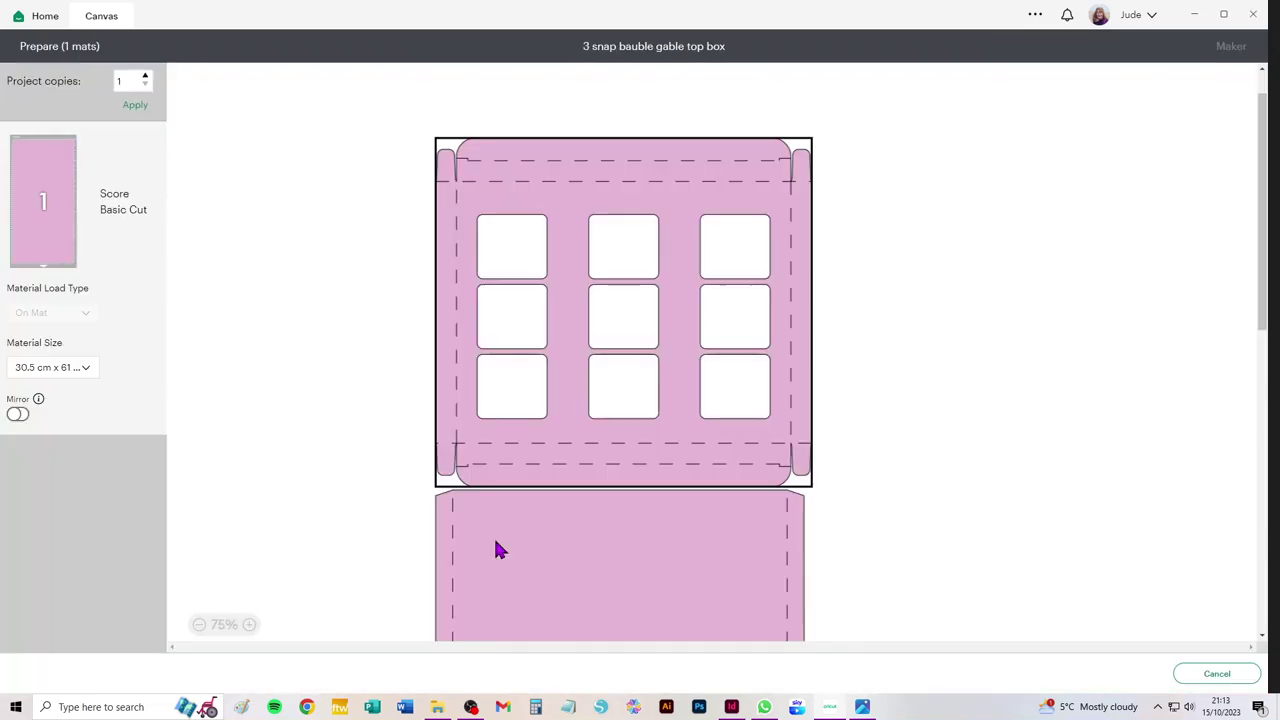
pyautogui.click(55, 370)
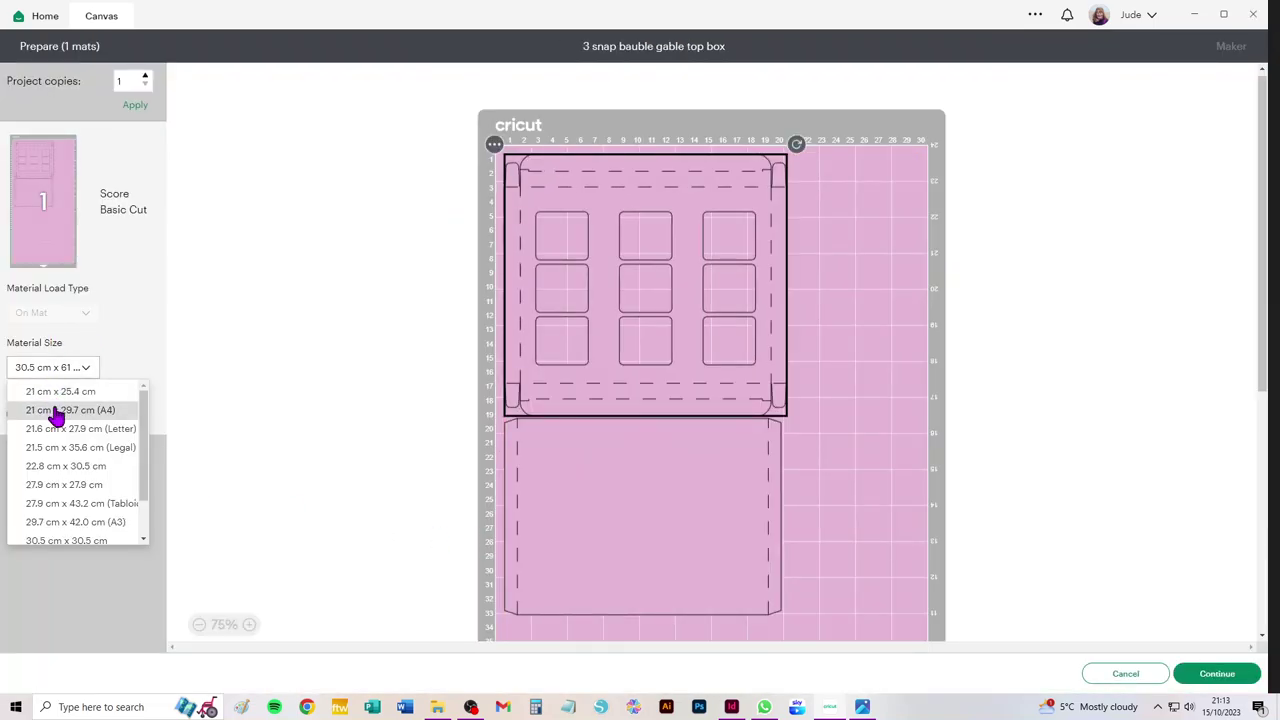
pyautogui.click(51, 411)
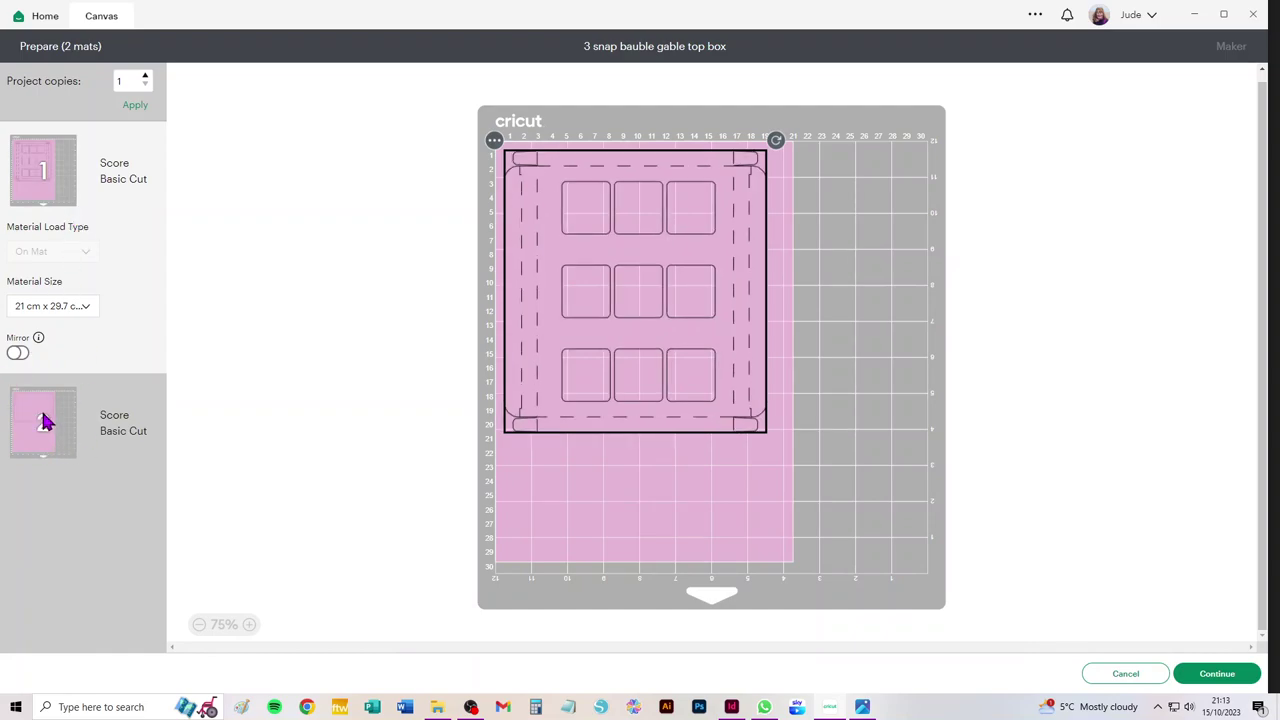
pyautogui.click(36, 422)
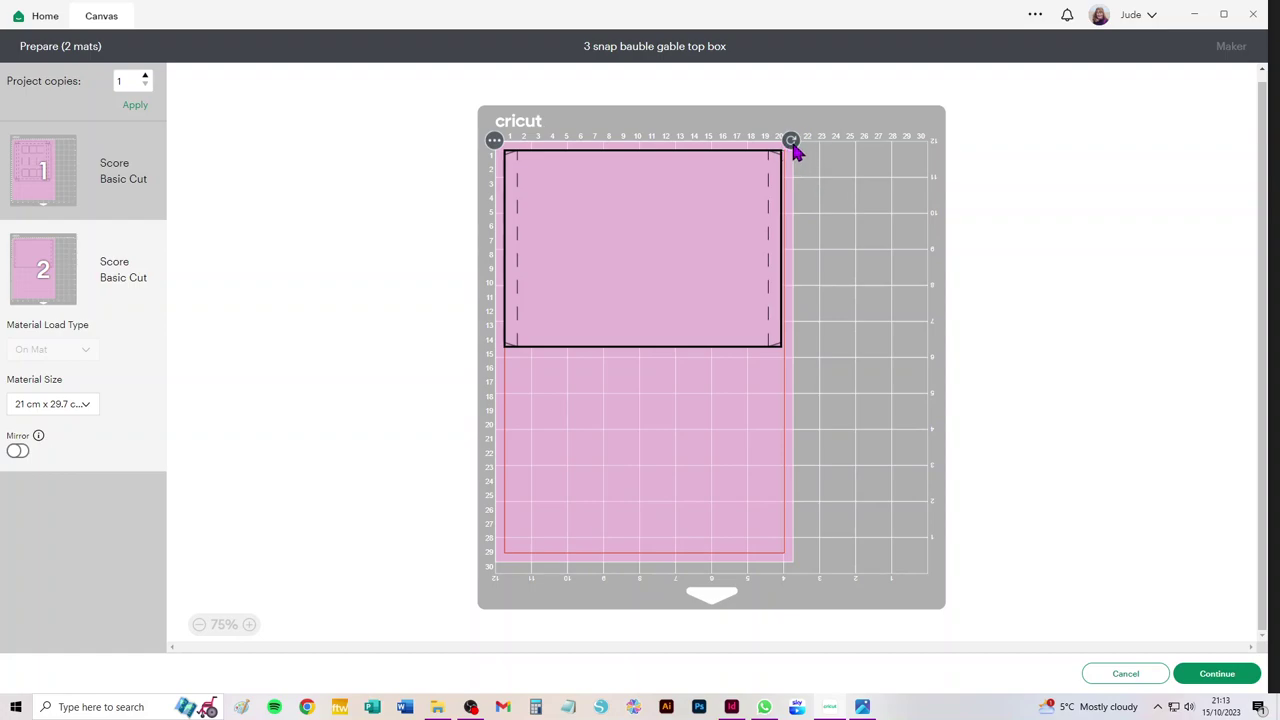
pyautogui.moveTo(792, 145); pyautogui.dragTo(762, 378)
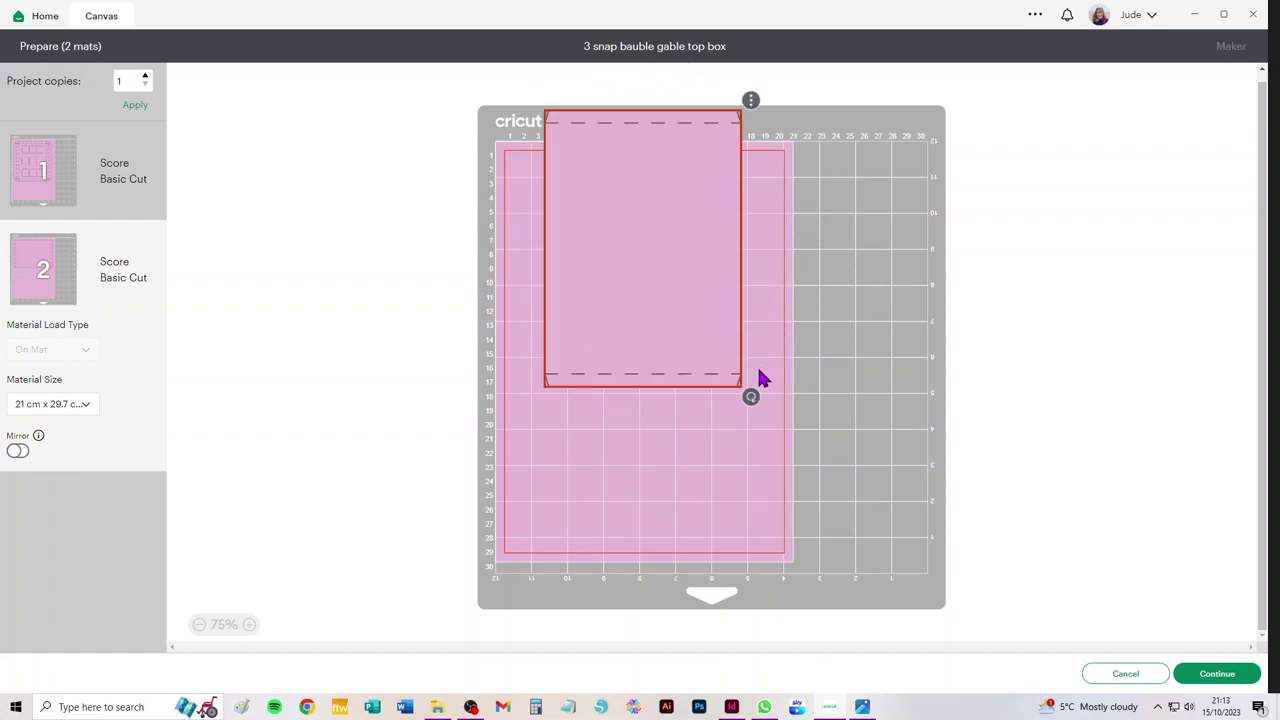
pyautogui.moveTo(691, 249); pyautogui.dragTo(640, 243)
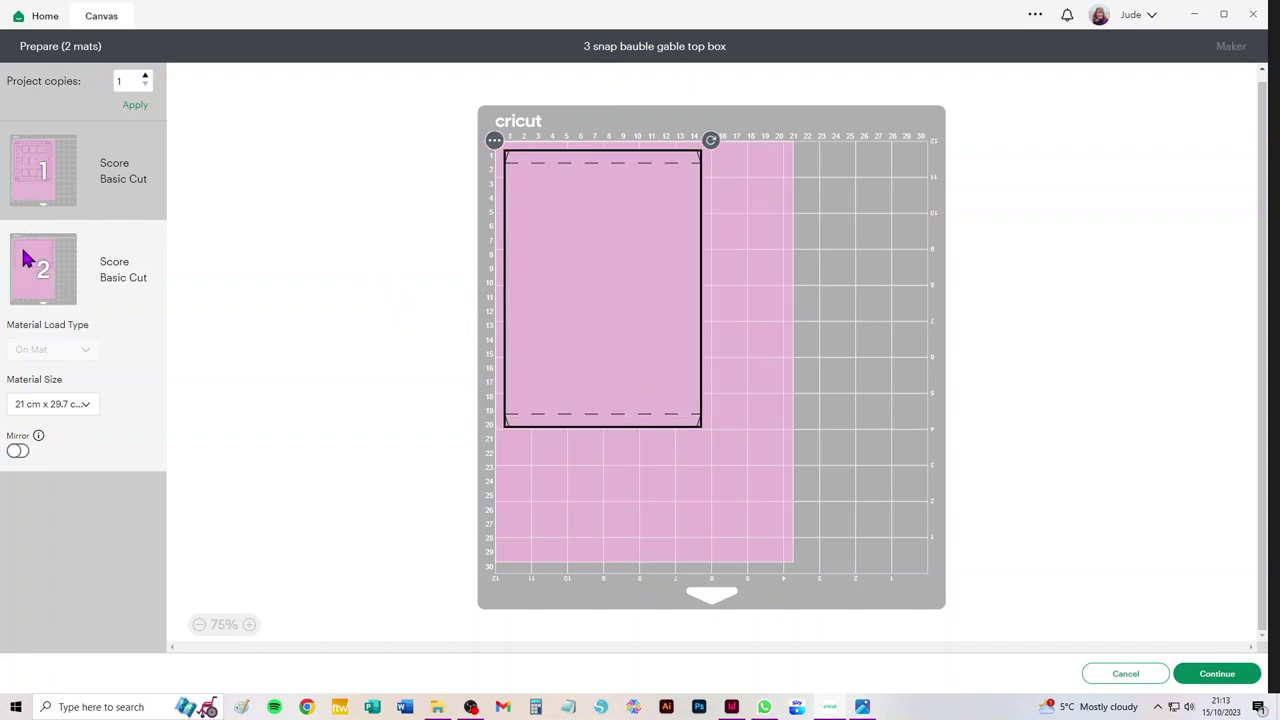
# Step: Change the mat material size to Letter and review the second mat
pyautogui.click(44, 408)
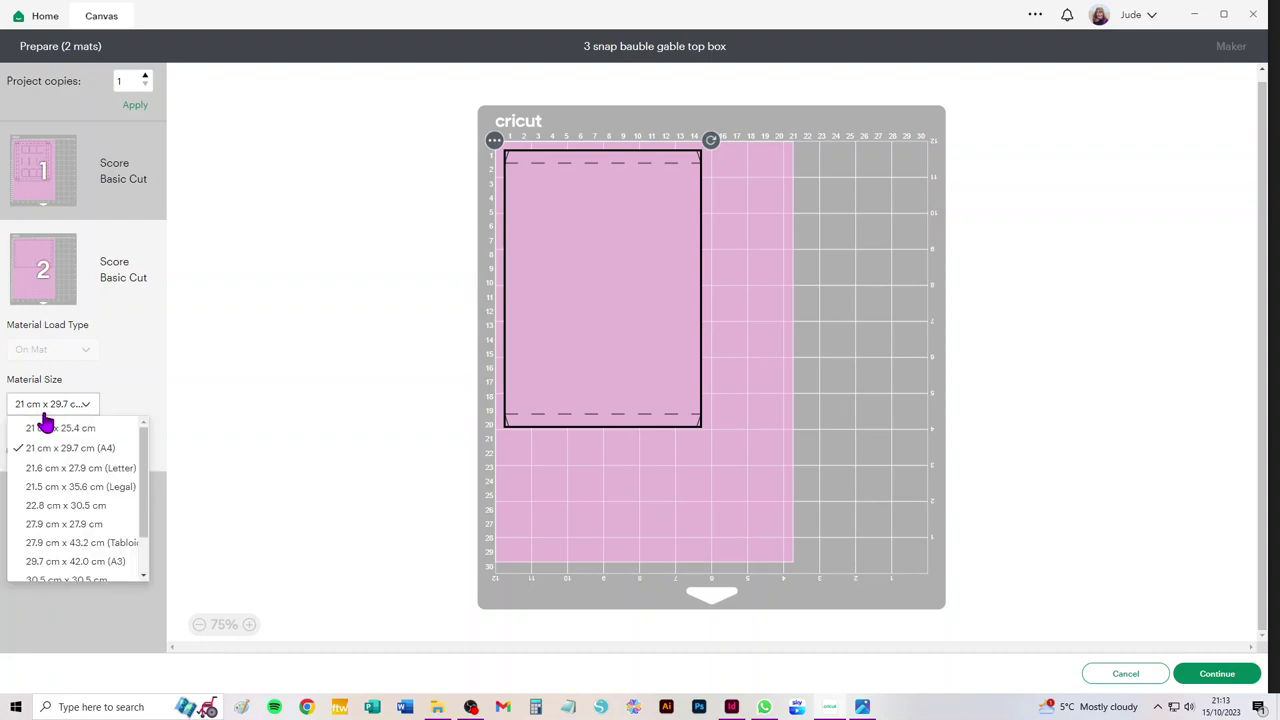
pyautogui.click(55, 470)
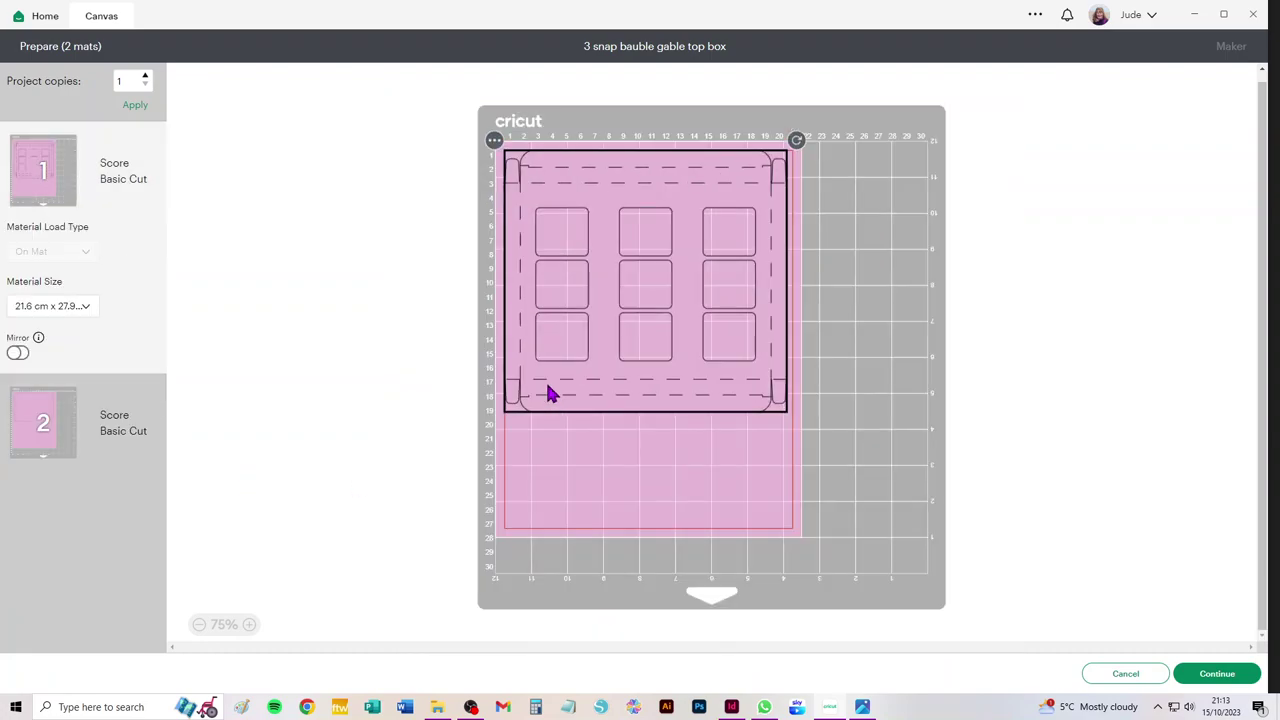
pyautogui.click(45, 421)
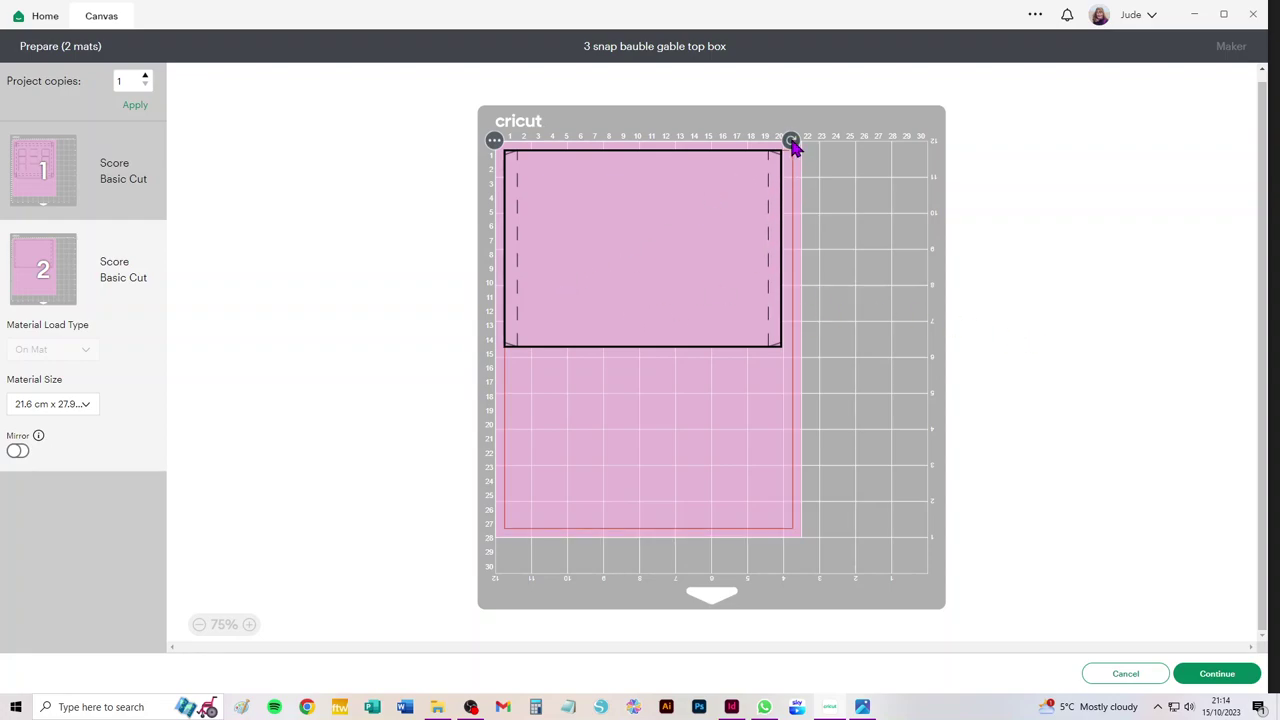
# Step: Cancel mat preparation to return to the canvas with both attached box pieces
pyautogui.click(1135, 678)
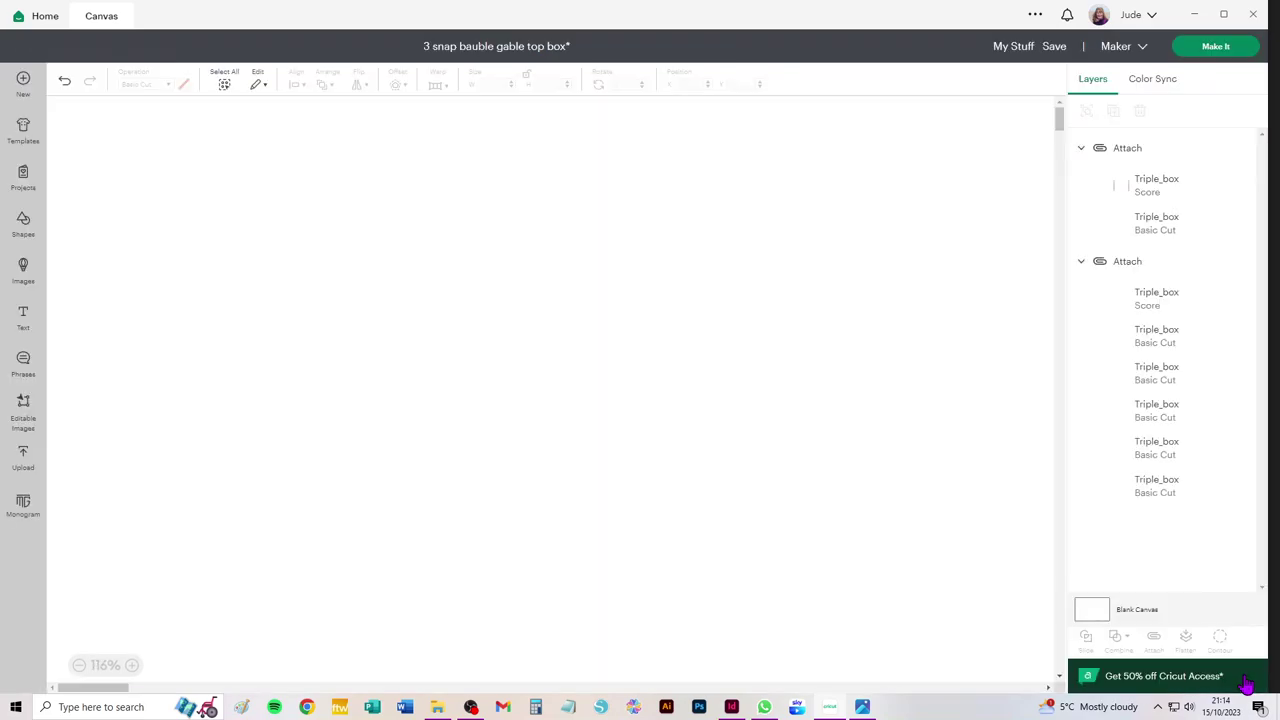